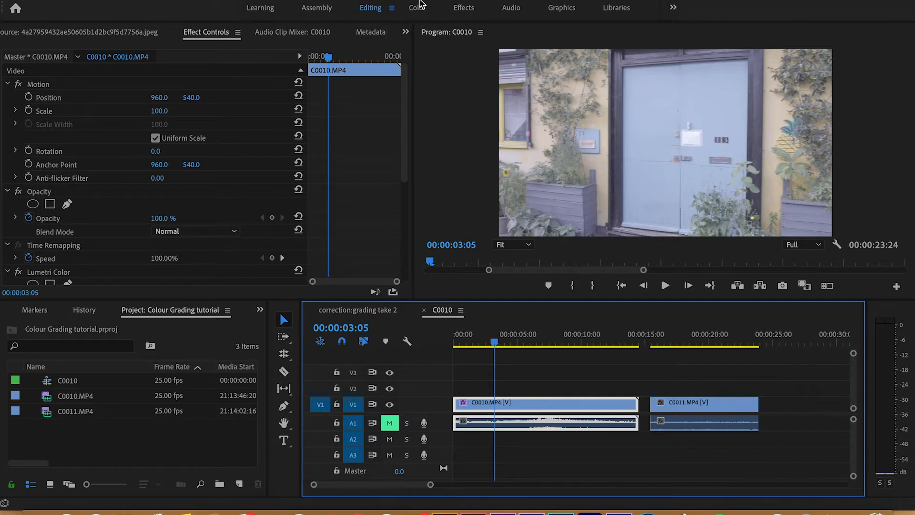
- Switch to the Color workspace and display the Lumetri Scopes for the C0010 sequence
left_click(417, 8)
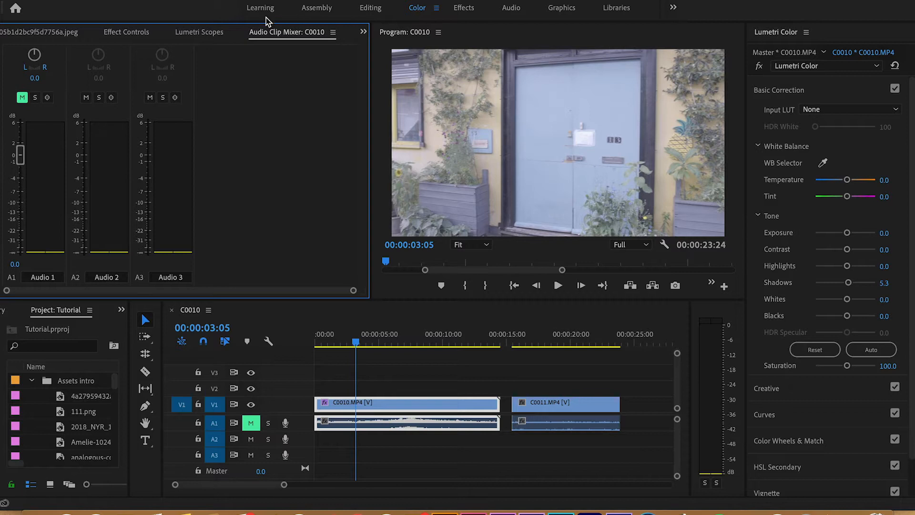
left_click(194, 33)
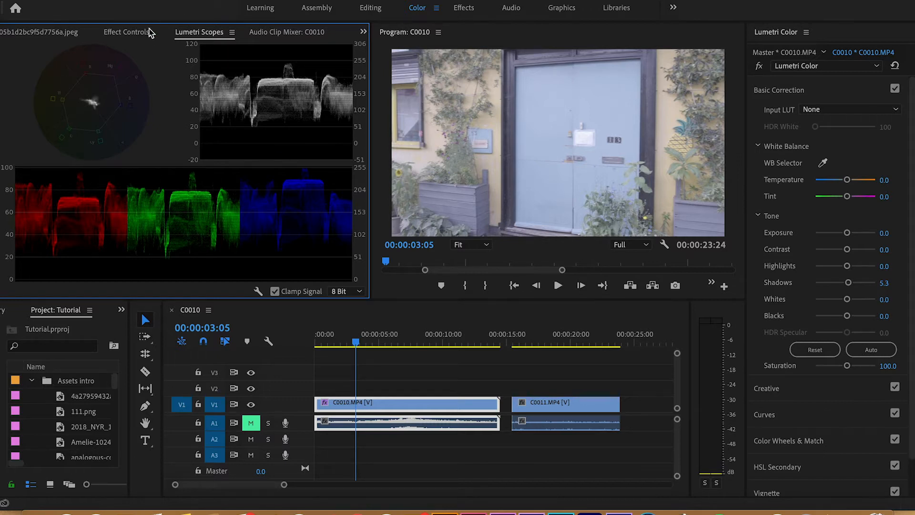
left_click(126, 32)
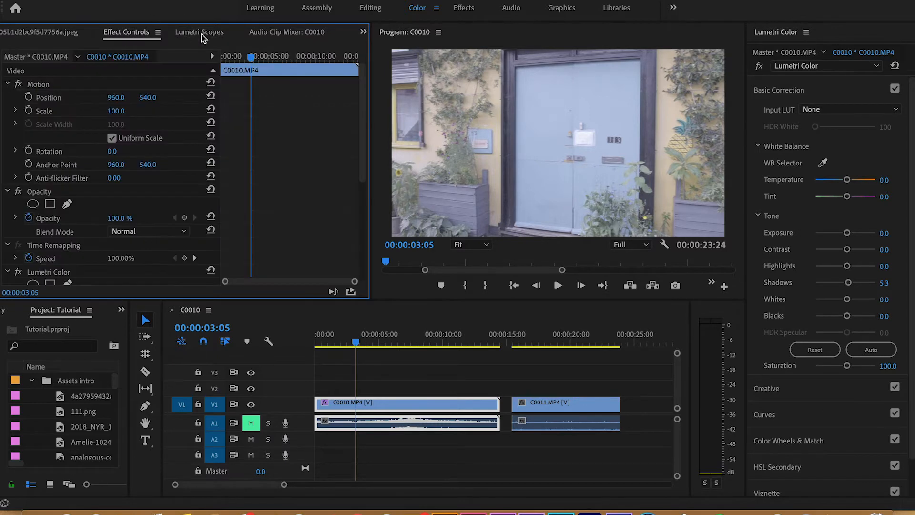
left_click(199, 34)
left_click(281, 32)
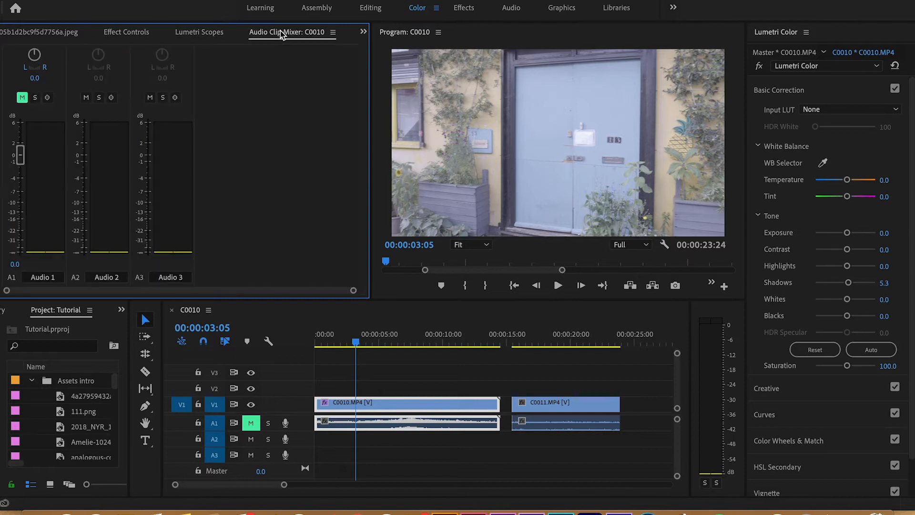
left_click(196, 33)
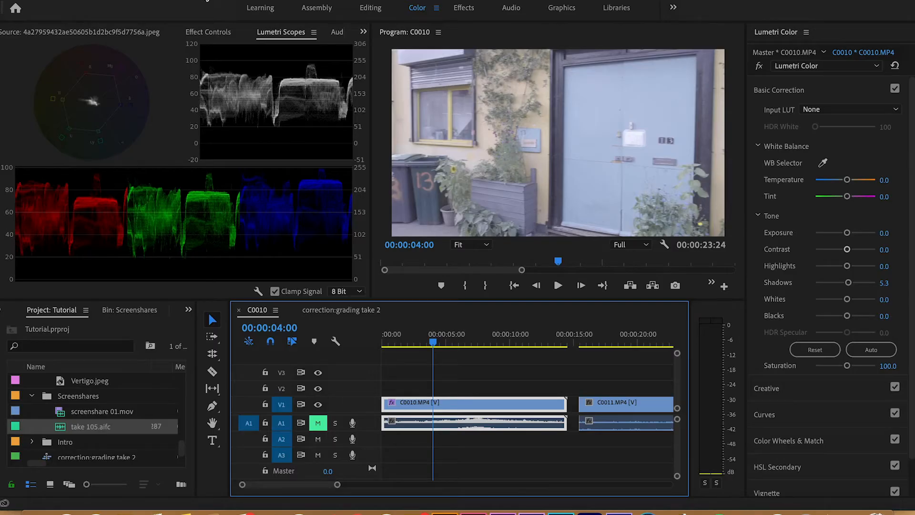
- Examine the luma waveform and RGB parade for the C0010.MP4 clip around 00:00:10:16, including an enlarged view of the scopes
left_click(306, 99)
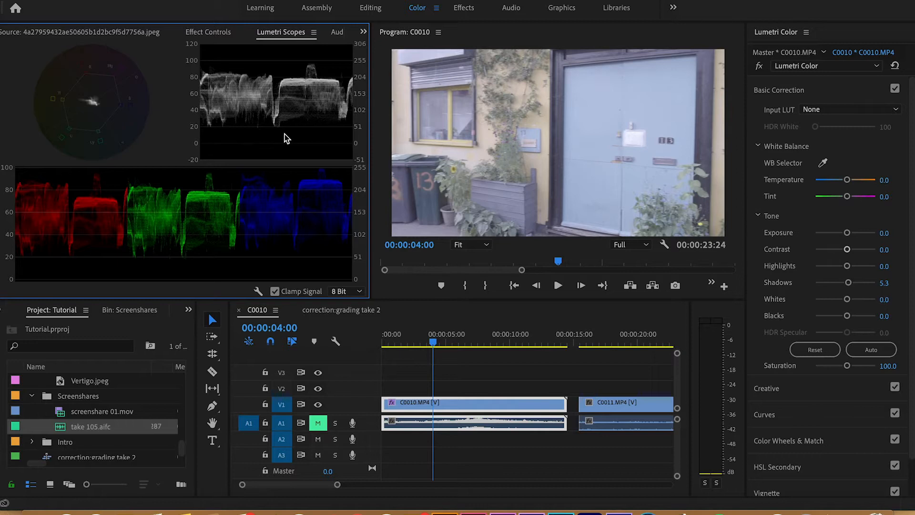
left_click_drag(435, 347, 523, 349)
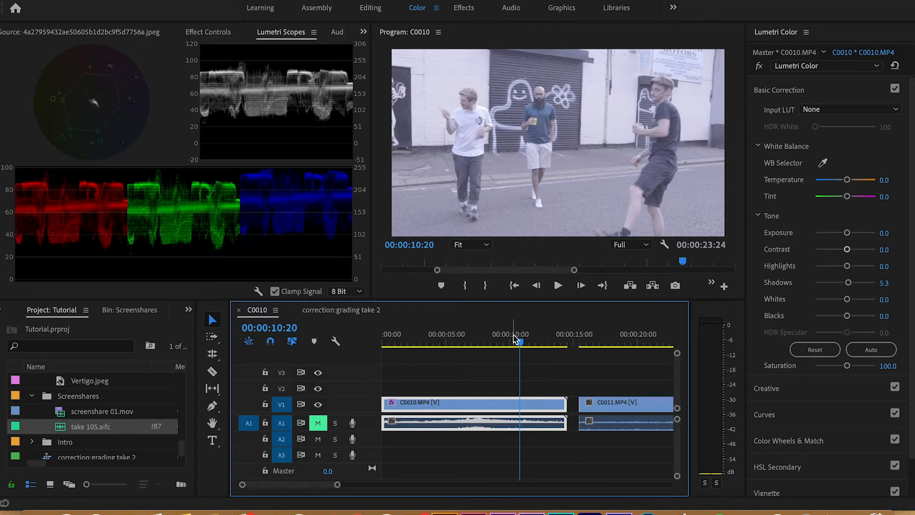
left_click(244, 102)
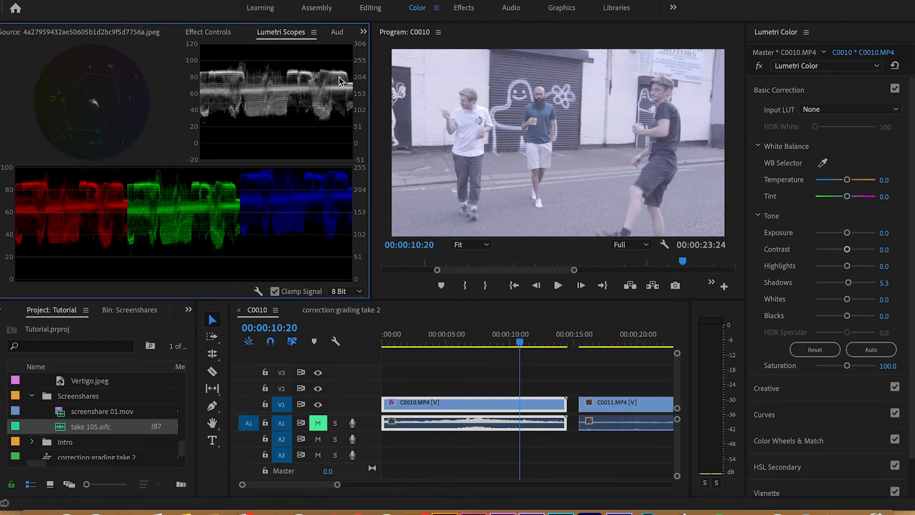
mouse_move(520, 344)
left_mouse_down()
mouse_move(542, 349)
mouse_move(506, 350)
mouse_move(520, 349)
left_mouse_up()
left_click(270, 139)
key("grave")
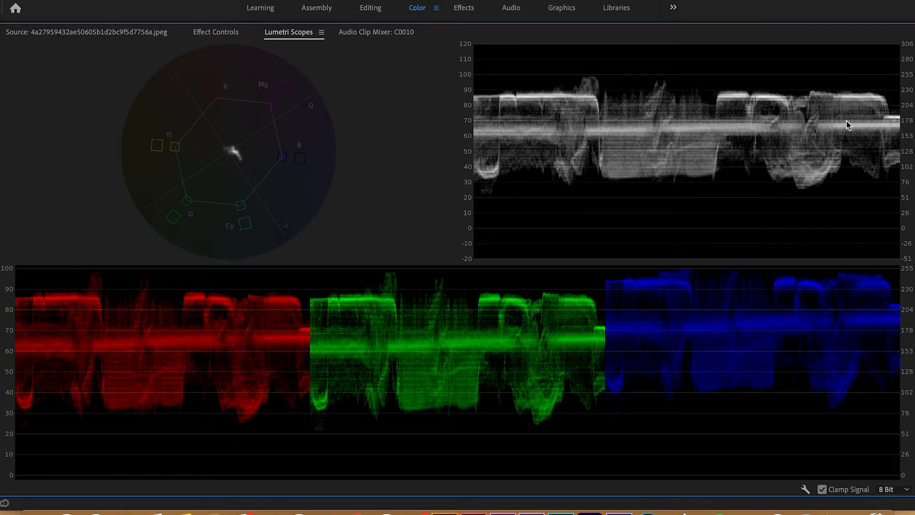
key("grave")
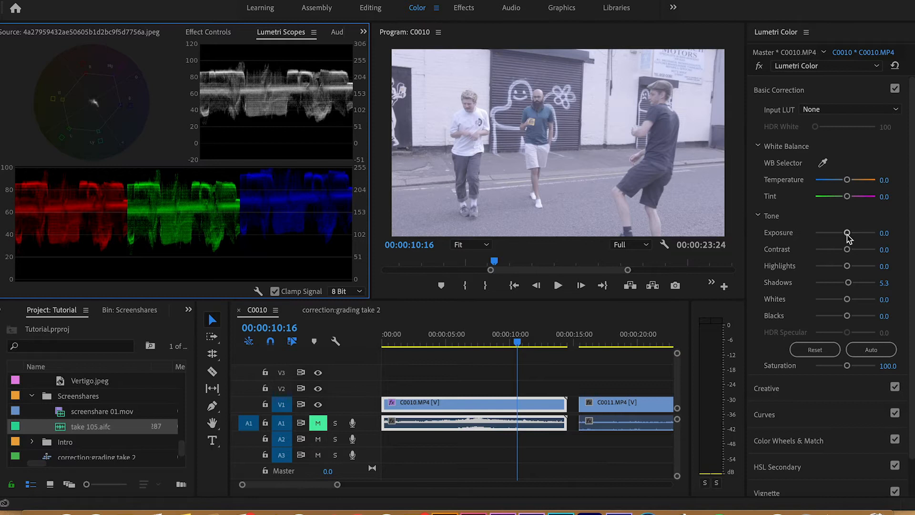
- Try raising the C0010.MP4 clip's exposure to 3.4 and lowering it, and reset it to 0
left_click_drag(849, 236, 866, 237)
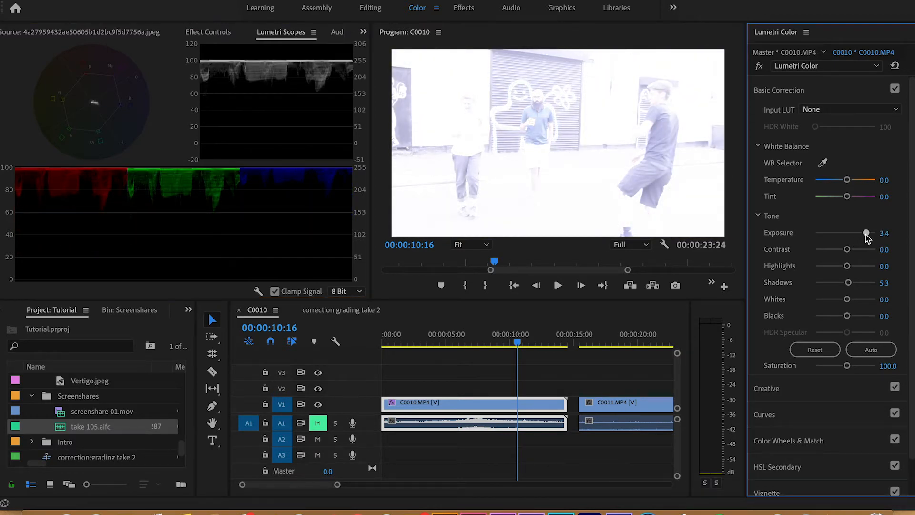
left_click_drag(866, 234, 841, 246)
double_click(840, 244)
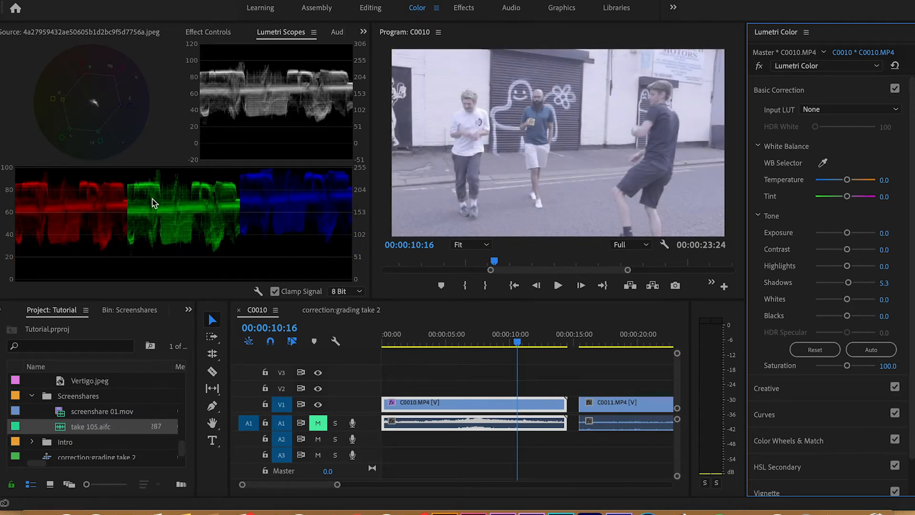
- Move to 00:00:19:02 in the C0011.MP4 clip and examine its vectorscope and other scopes enlarged
left_click(315, 116)
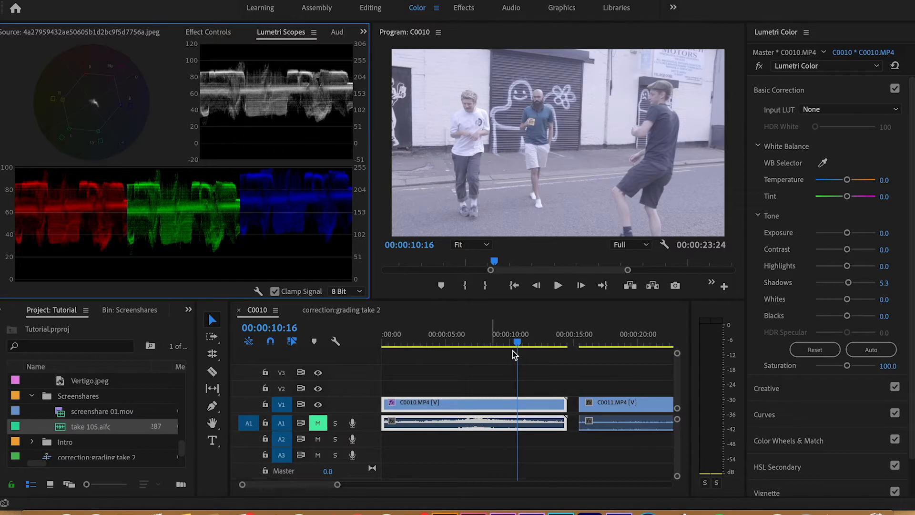
left_click_drag(518, 341, 625, 343)
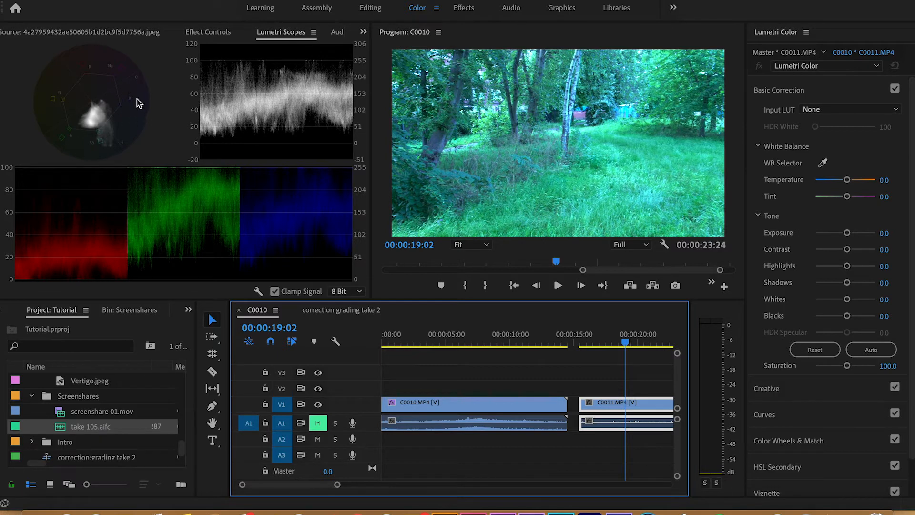
left_click(161, 151)
key("grave")
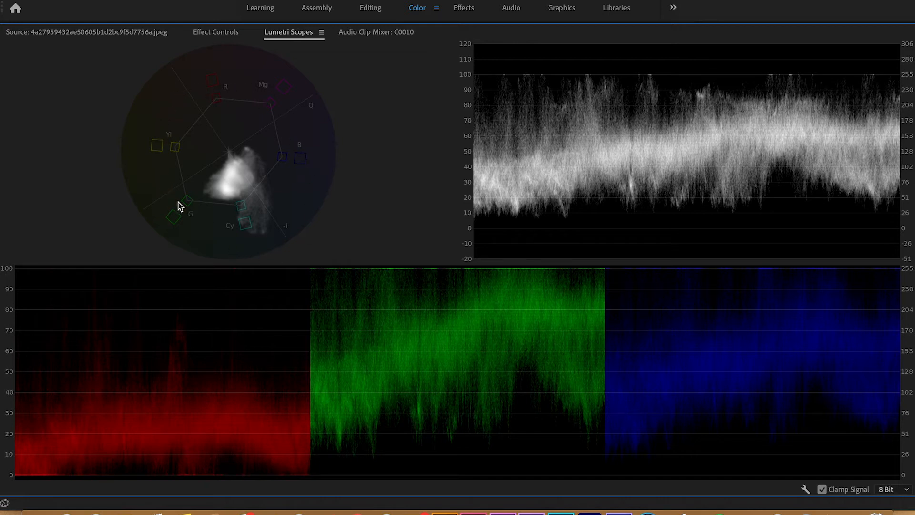
key("grave")
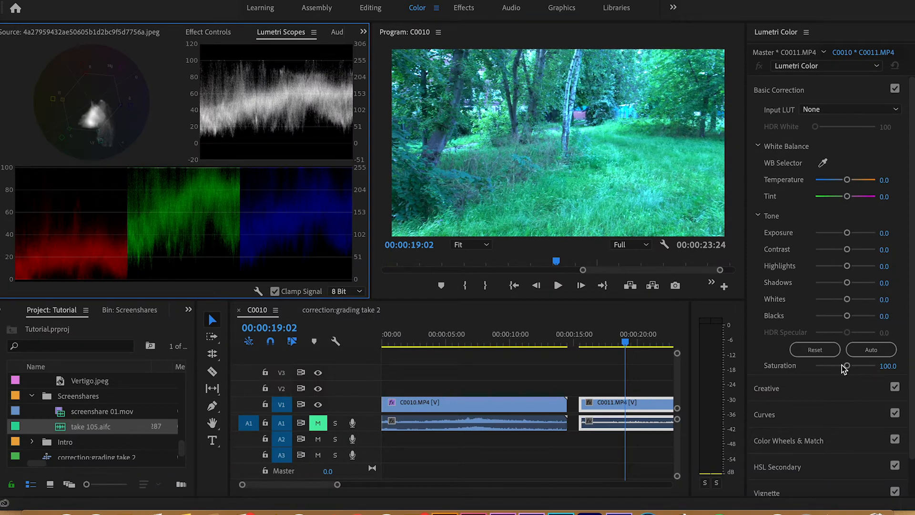
- Reduce the C0011.MP4 clip's saturation to 82.1 and check the result in the enlarged scopes
left_click_drag(847, 368, 842, 371)
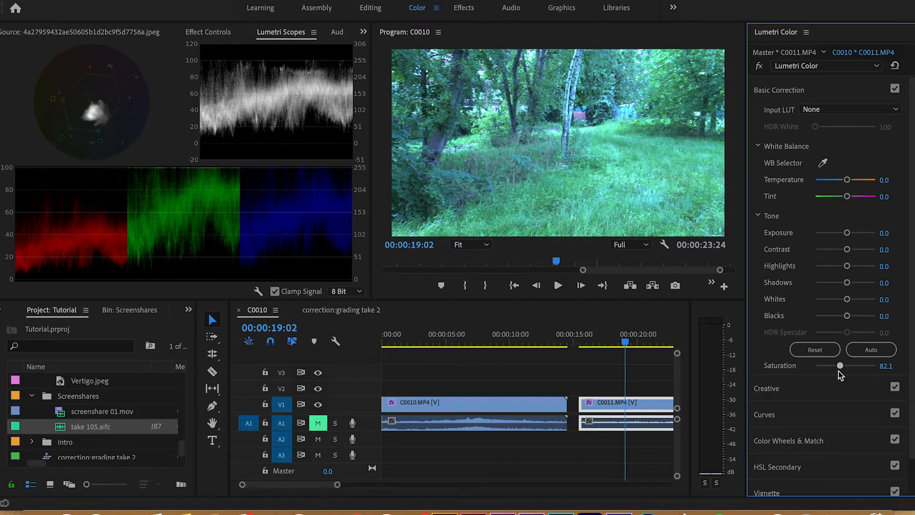
key("grave")
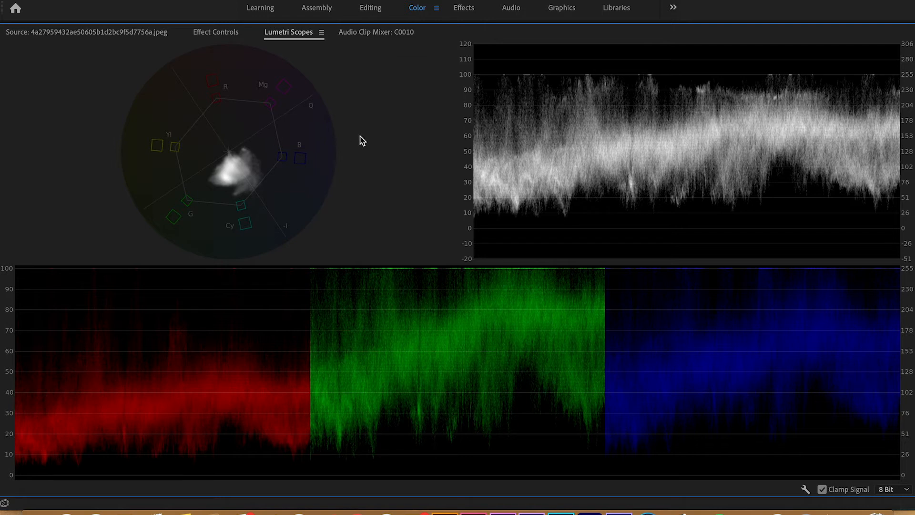
key("grave")
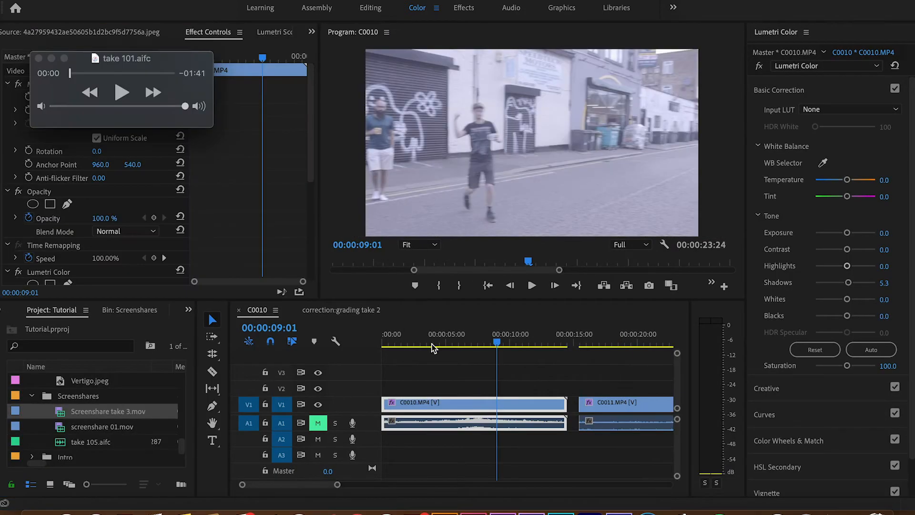
- Scrub through the blue door shot in C0010.MP4, inspect it in an enlarged program view, and compare it with the C0011.MP4 forest clip
left_click(432, 348)
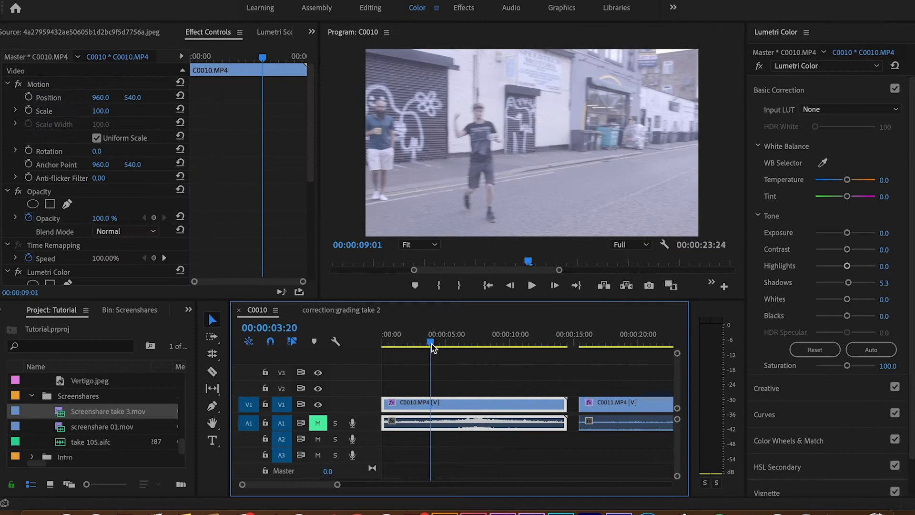
left_click_drag(432, 344, 413, 344)
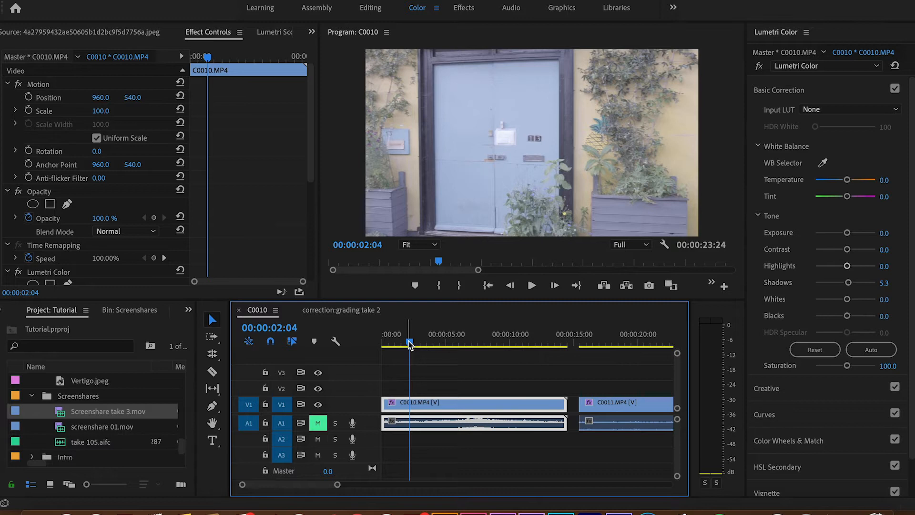
left_click_drag(411, 343, 414, 343)
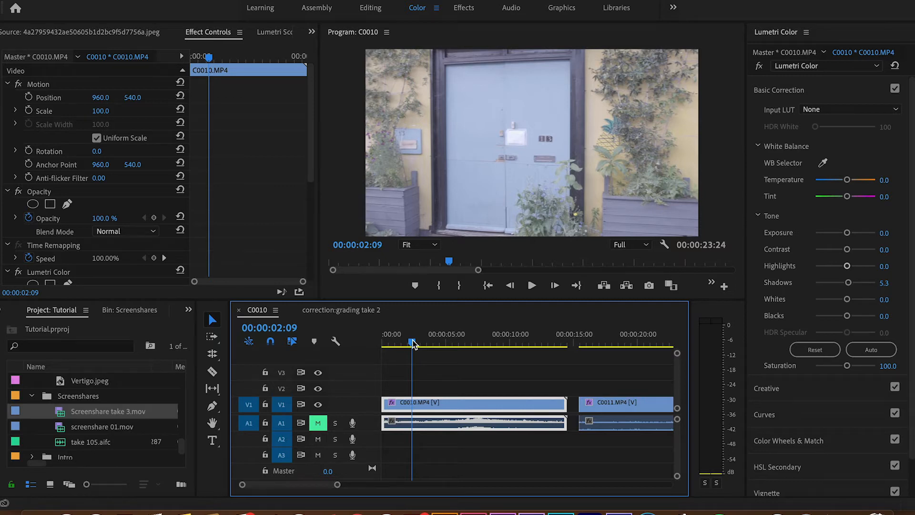
mouse_move(413, 343)
left_mouse_down()
mouse_move(425, 343)
mouse_move(406, 344)
mouse_move(418, 345)
left_mouse_up()
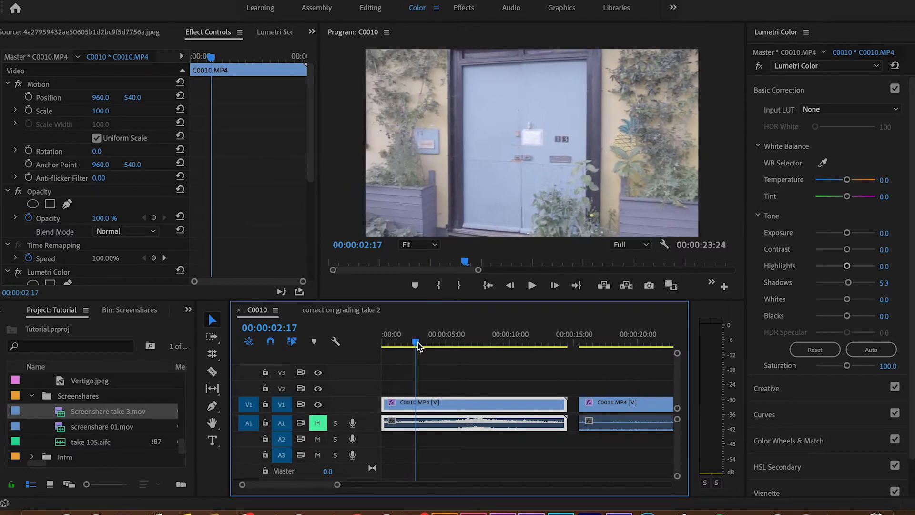
left_click(531, 118)
key("grave")
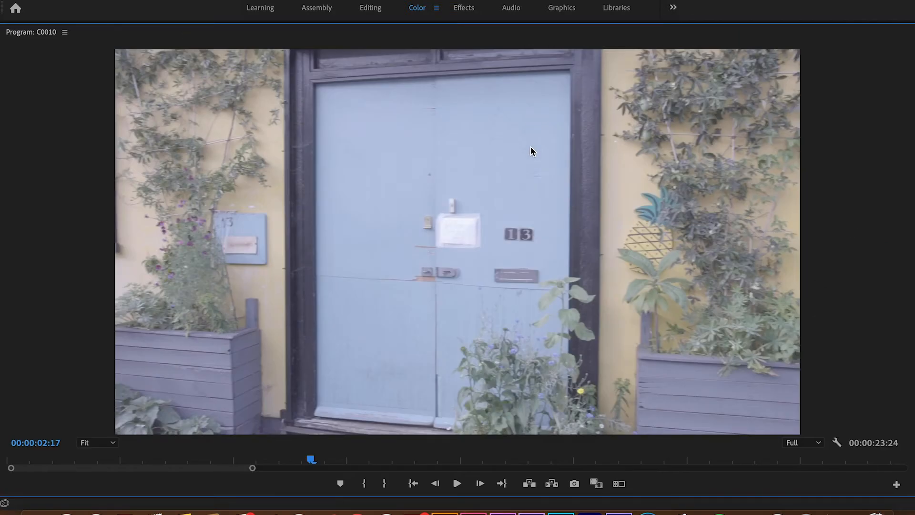
mouse_move(310, 460)
left_mouse_down()
mouse_move(322, 459)
mouse_move(252, 460)
mouse_move(310, 460)
left_mouse_up()
left_click_drag(310, 460, 366, 460)
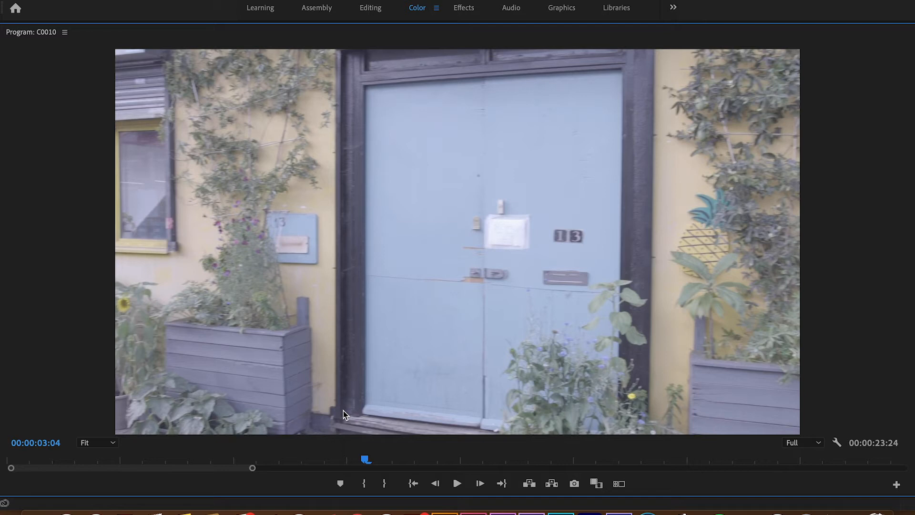
key("grave")
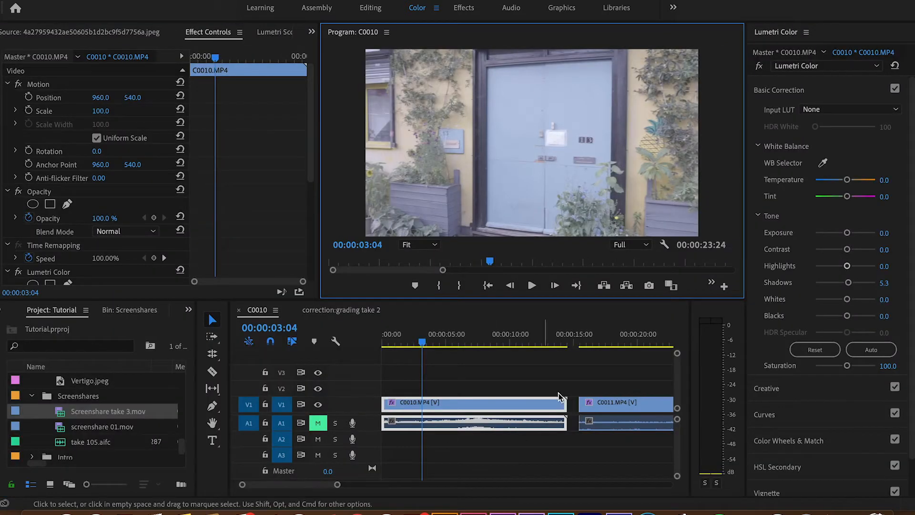
left_click(619, 342)
left_click_drag(618, 341, 468, 356)
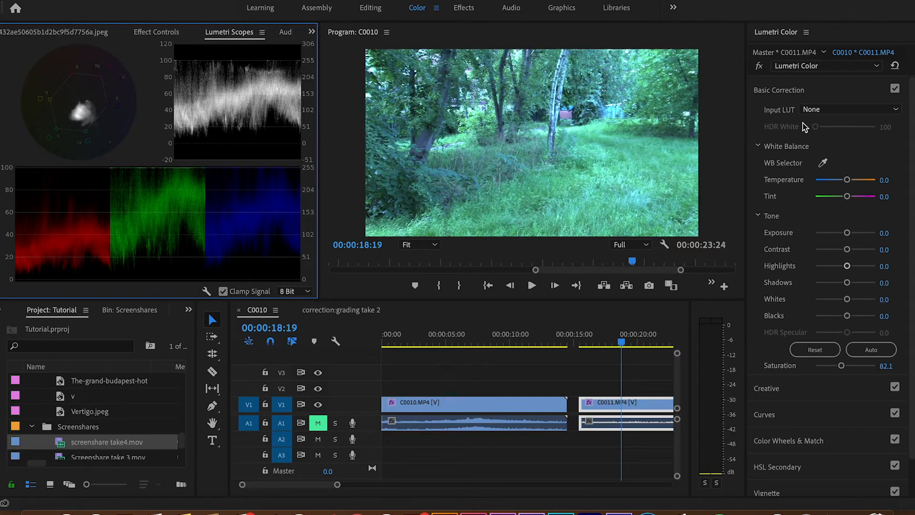
- Widen the Lumetri Color panel and set the C0011.MP4 clip's temperature to 32.6 and tint to 17.0
left_click_drag(747, 170, 634, 166)
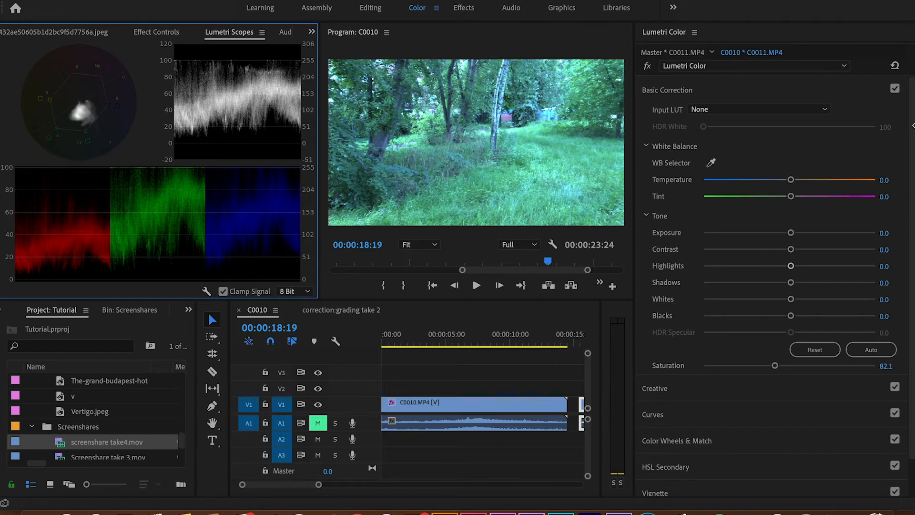
scroll(906, 158, "down", 1)
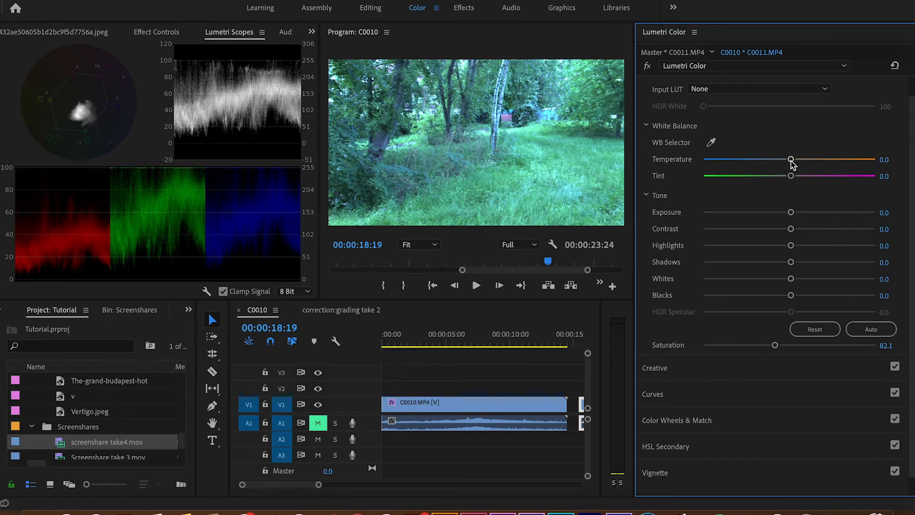
left_click_drag(792, 162, 805, 176)
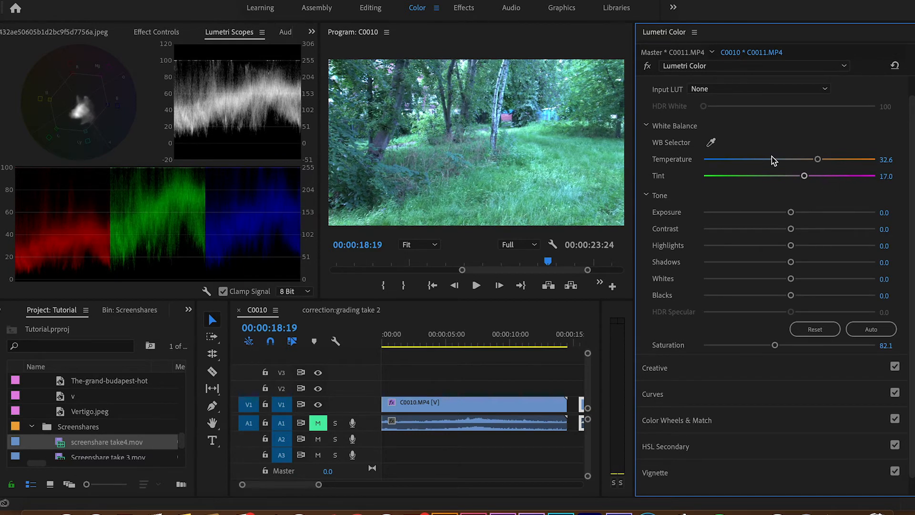
left_click(712, 142)
left_click(504, 93)
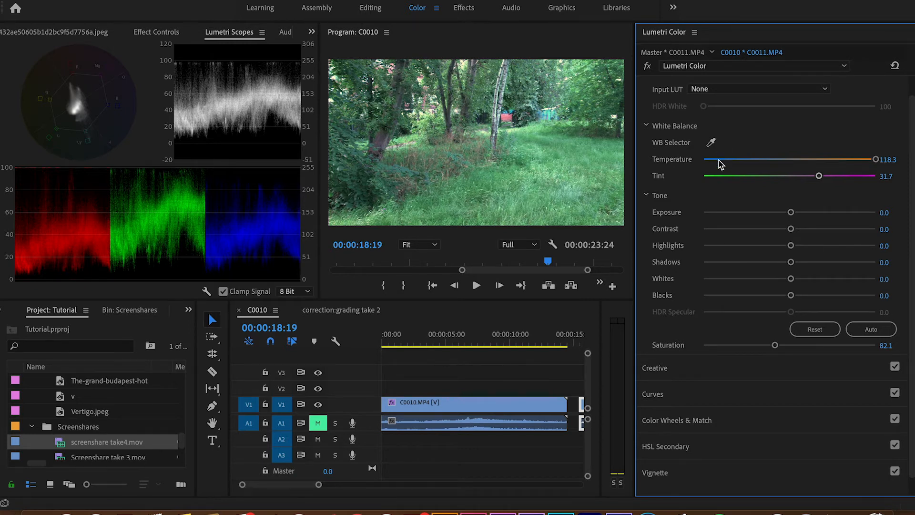
key("super+z")
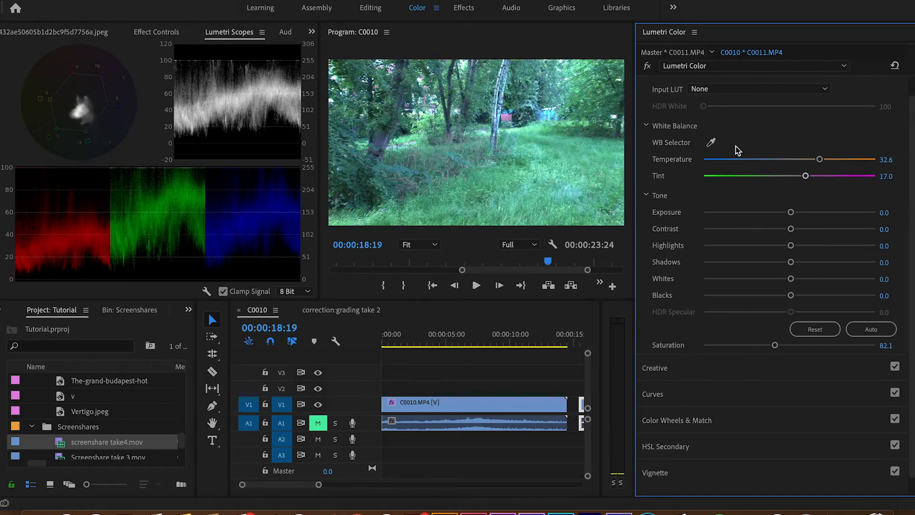
- Sample the white balance from the pale birch trunk in the C0011.MP4 image
left_click(712, 143)
left_click(497, 115)
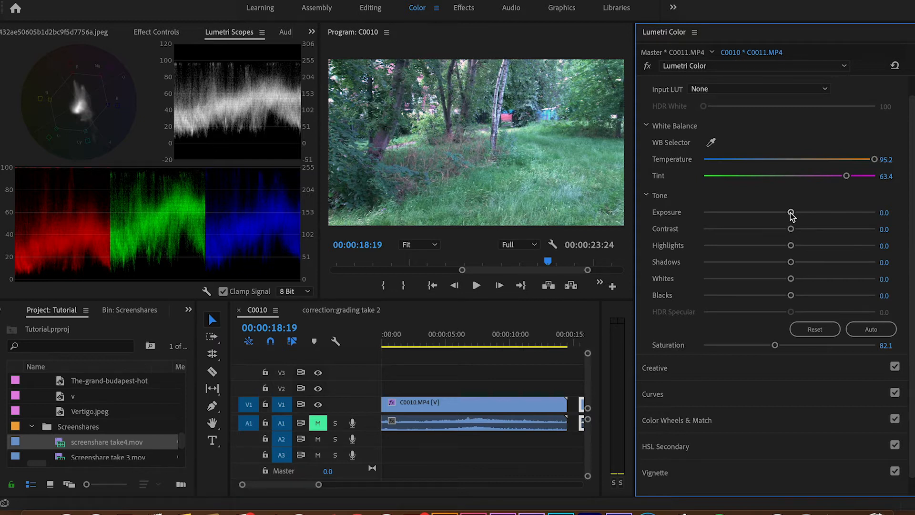
- Lower the C0011.MP4 clip's highlights to -19.3 and raise its shadows to 28.1
mouse_move(792, 213)
left_mouse_down()
mouse_move(806, 216)
mouse_move(787, 213)
left_mouse_up()
left_click_drag(792, 247, 773, 252)
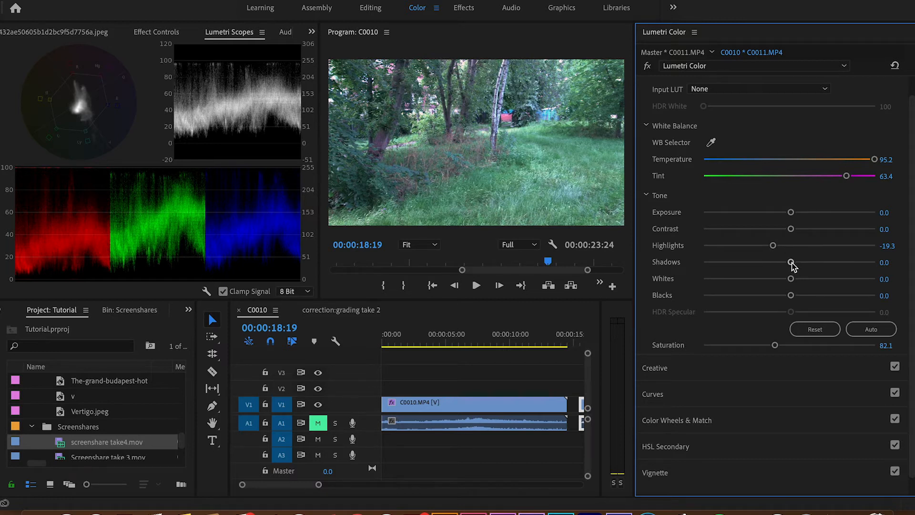
left_click_drag(791, 264, 814, 265)
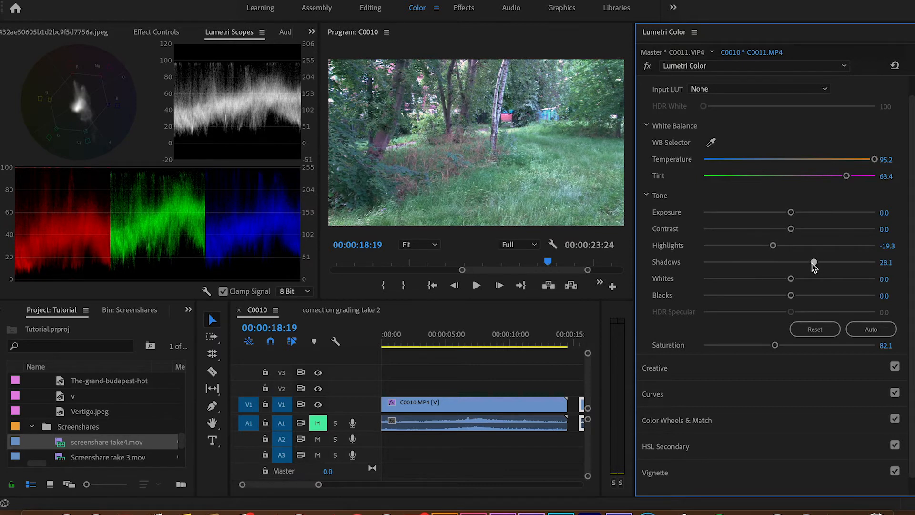
- Lower the C0011.MP4 clip's shadows to 25.2, try its blacks at 28.9 and reset them to 0.0
left_click_drag(813, 262, 811, 263)
left_click_drag(791, 296, 814, 296)
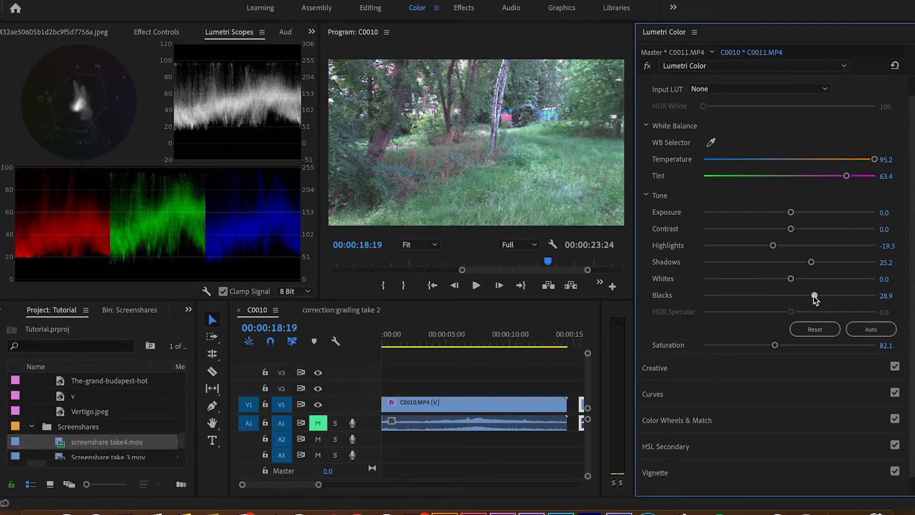
double_click(814, 296)
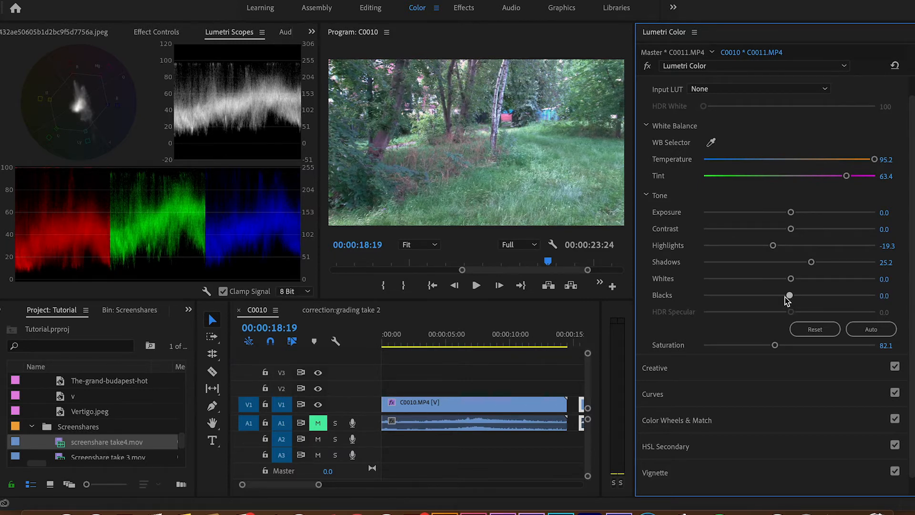
- Try the C0011.MP4 clip's blacks at -13.3 and -100.0, and inspect the darkened image in an enlarged program view
left_click_drag(780, 296, 778, 297)
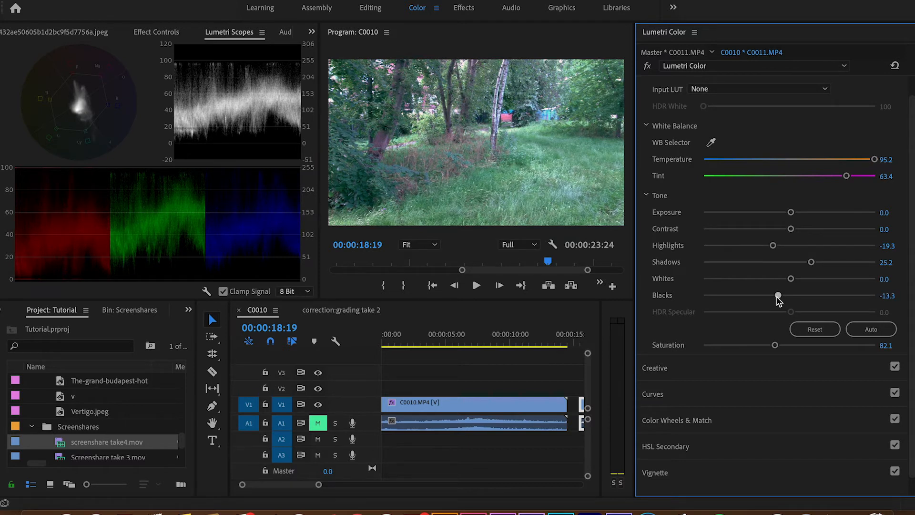
left_click_drag(778, 296, 701, 298)
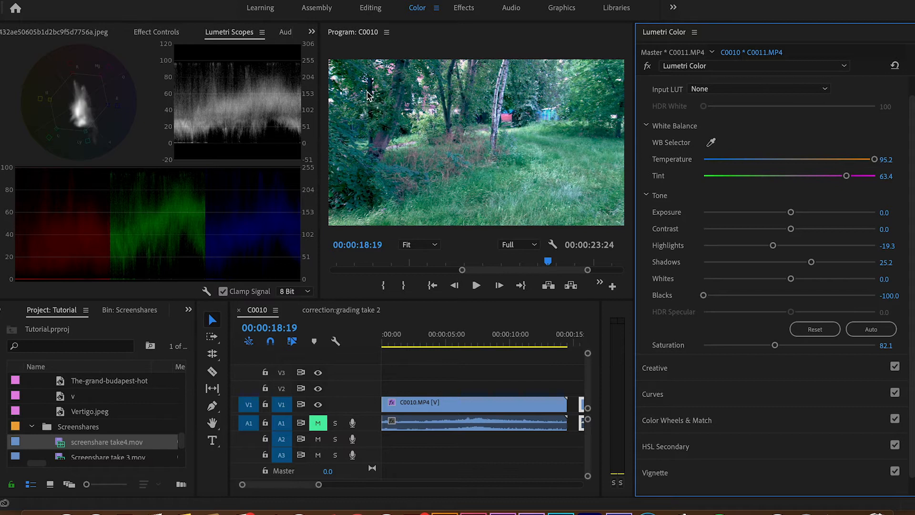
left_click(409, 163)
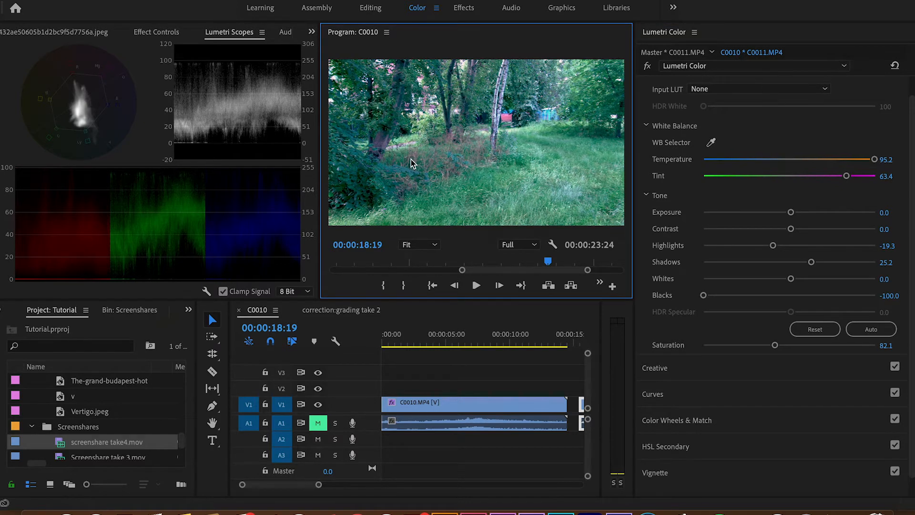
key("grave")
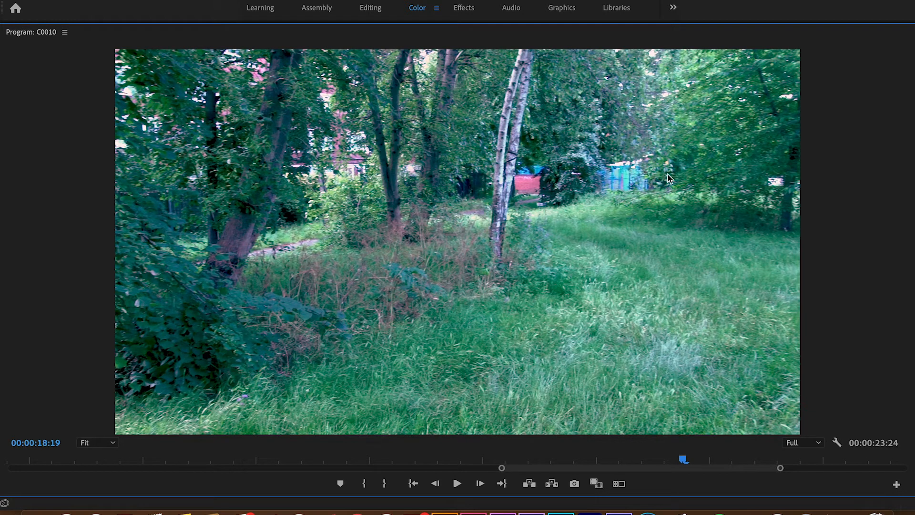
key("grave")
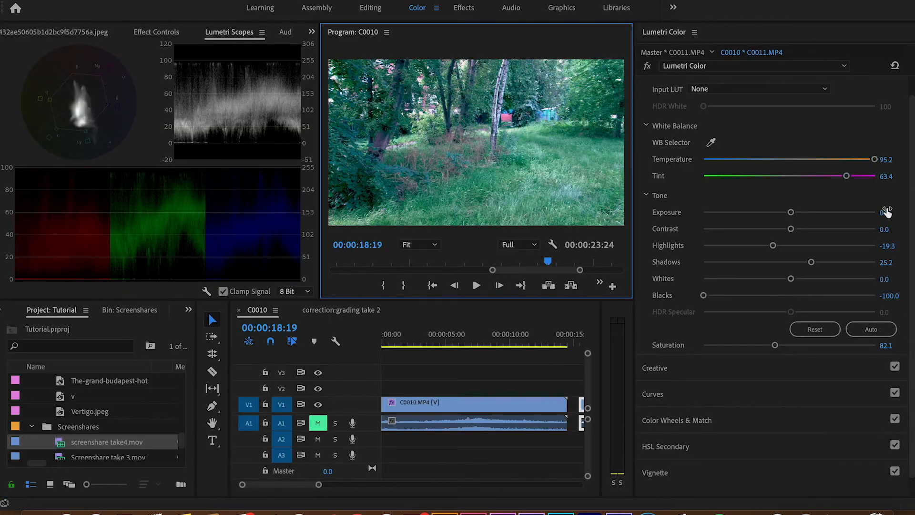
- Set the C0011.MP4 clip's blacks to -0.7 and slightly lower its saturation
left_click_drag(705, 297, 788, 296)
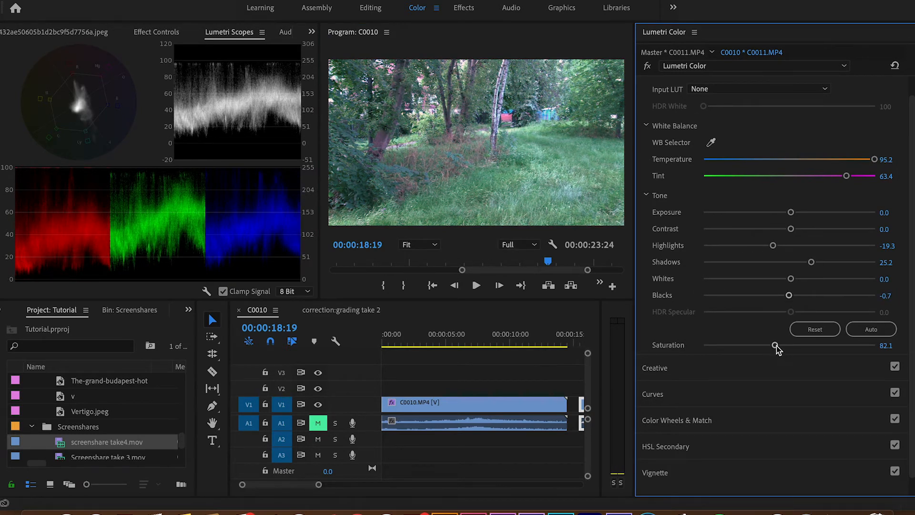
mouse_move(775, 347)
left_mouse_down()
mouse_move(753, 348)
mouse_move(787, 347)
mouse_move(768, 347)
left_mouse_up()
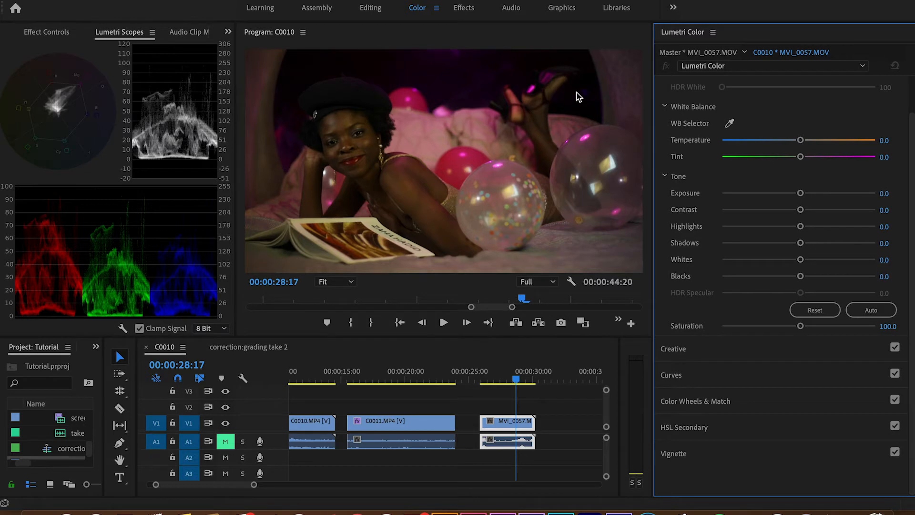
- Sample MVI_0057.MOV's white balance from the open book's page and set exposure to 1.2, highlights to -7.9 and shadows to 23.7
left_click(730, 124)
left_click(427, 250)
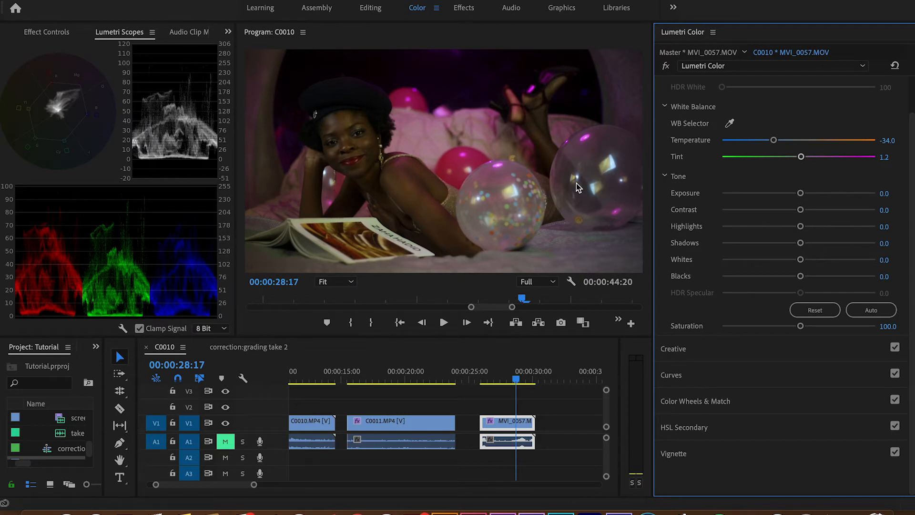
left_click_drag(800, 194, 817, 193)
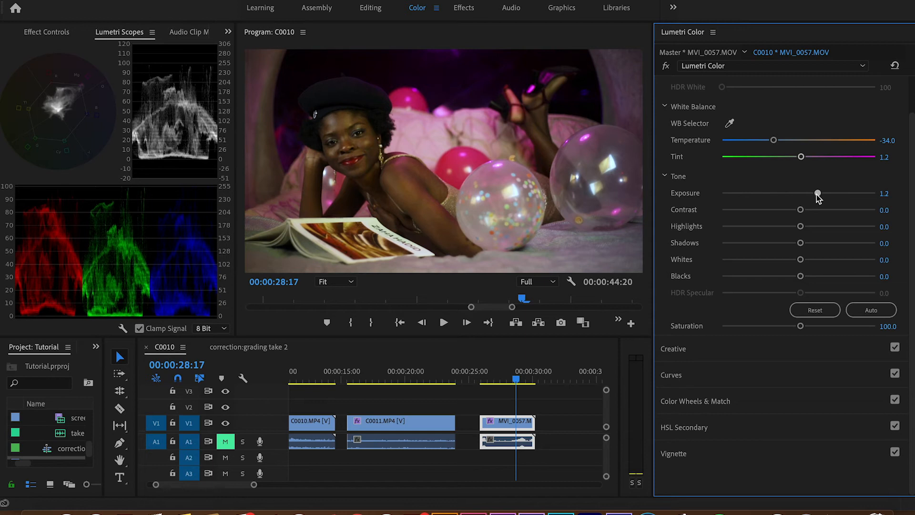
left_click_drag(800, 227, 793, 232)
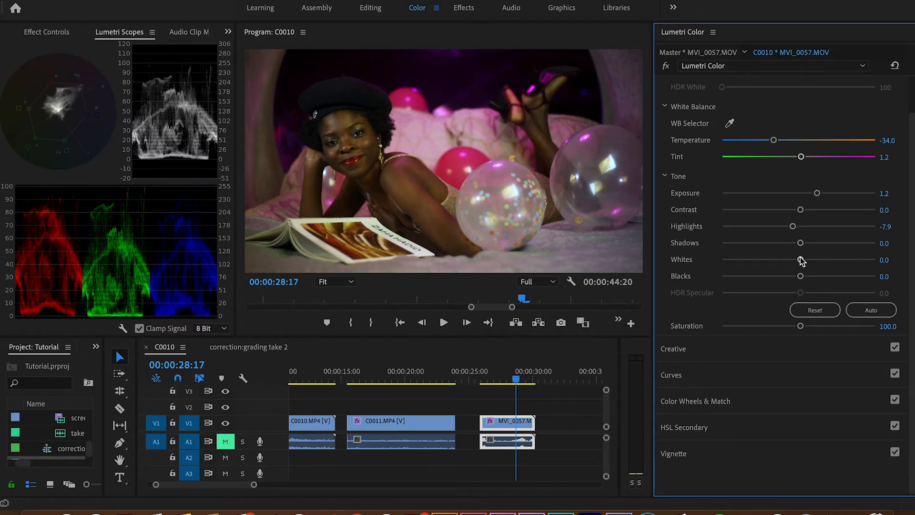
left_click_drag(802, 246, 818, 247)
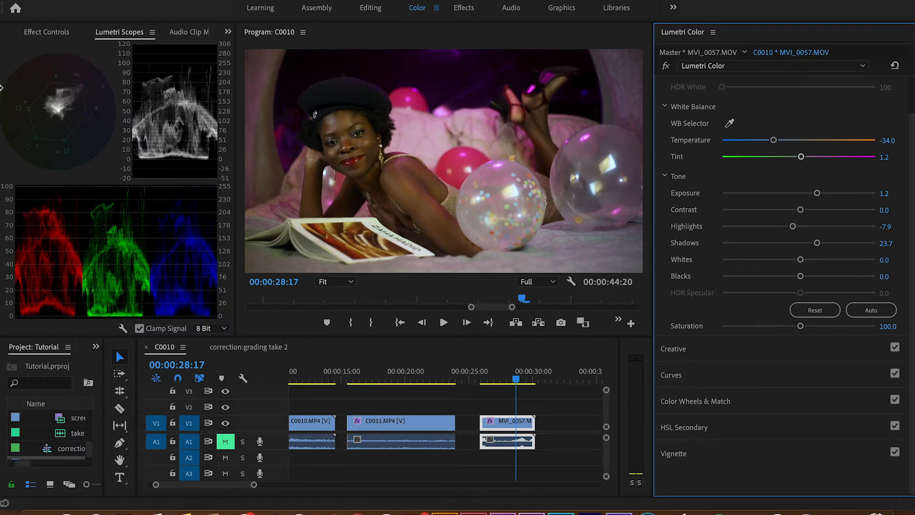
- Check the MVI_0057.MOV clip in enlarged Lumetri Scopes and lower its saturation to 98.8
left_click(94, 144)
key("grave")
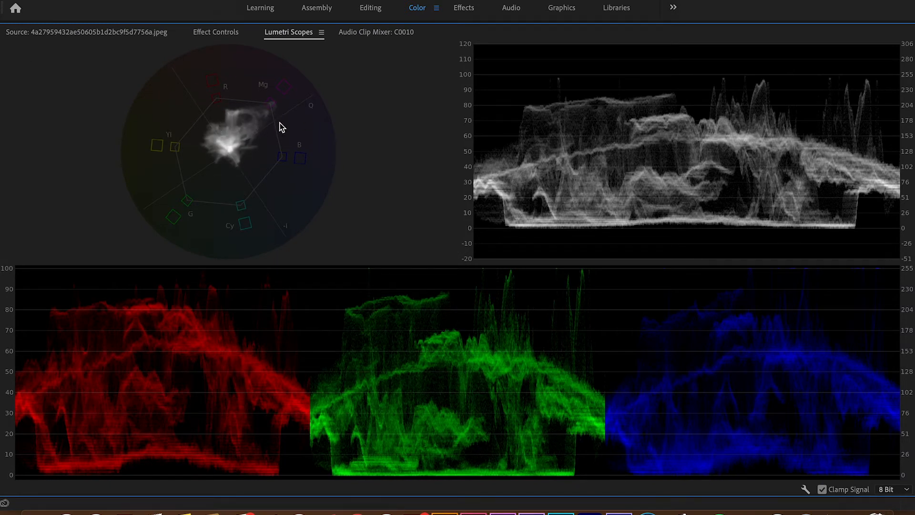
key("grave")
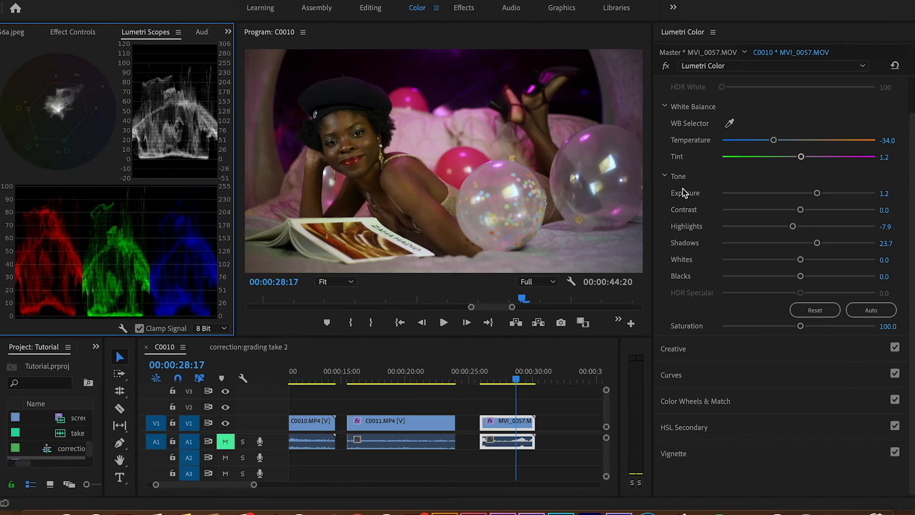
left_click_drag(801, 326, 799, 330)
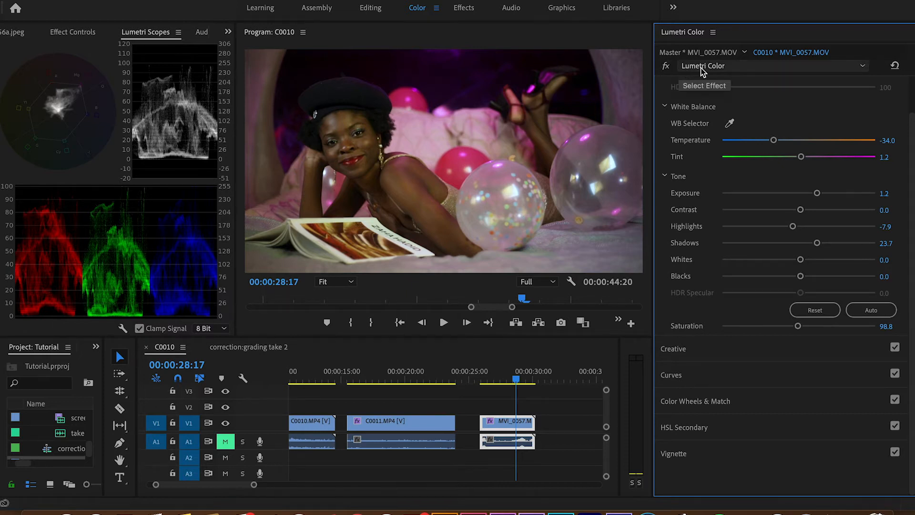
- Compare the MVI_0057.MOV clip with and without its Lumetri Color correction, and dismiss the disk notification
left_click(666, 67)
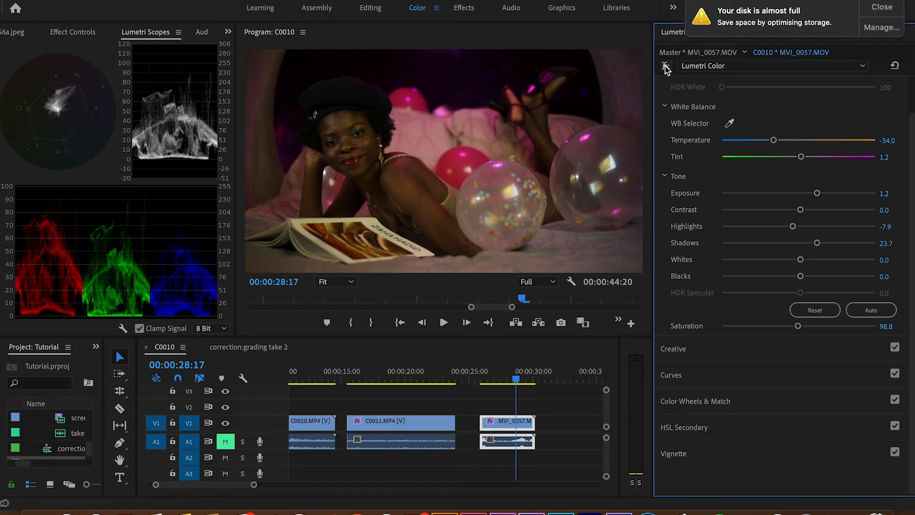
left_click(666, 67)
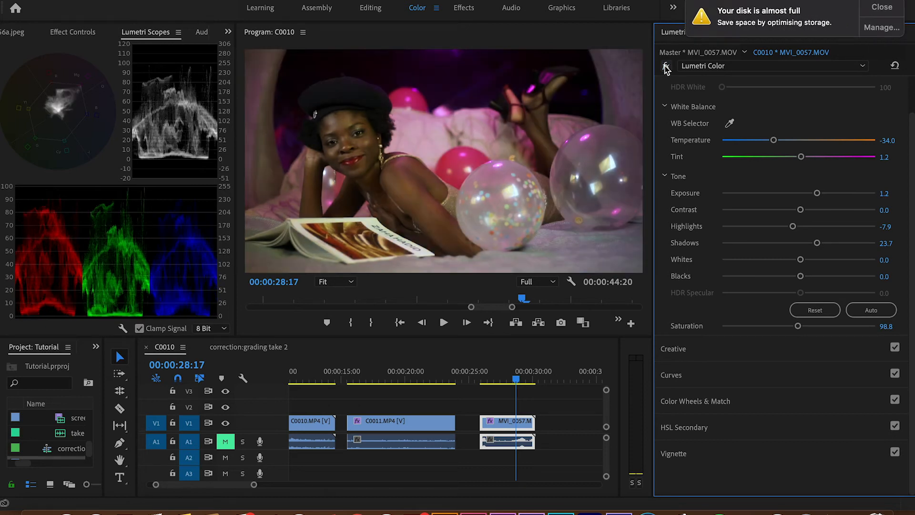
left_click(881, 14)
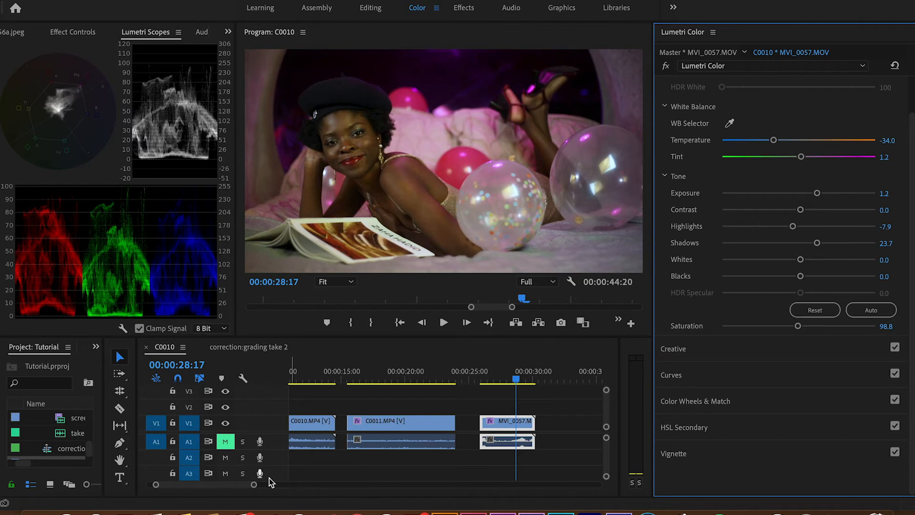
- Move the MVI_0028.MOV clip directly after MVI_0057.MOV in the timeline and return the playhead to 00:00:29:00
left_click_drag(248, 488, 253, 490)
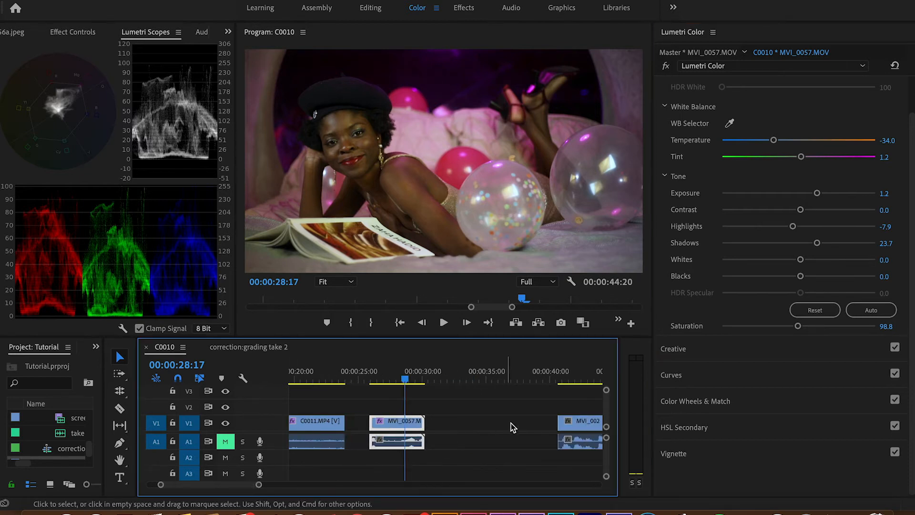
left_click_drag(584, 423, 452, 424)
left_click(439, 379)
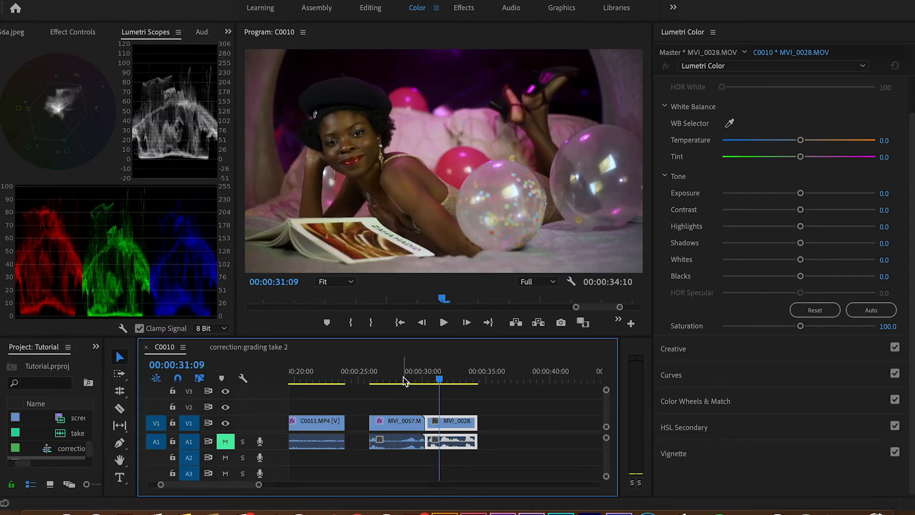
left_click_drag(439, 381, 410, 384)
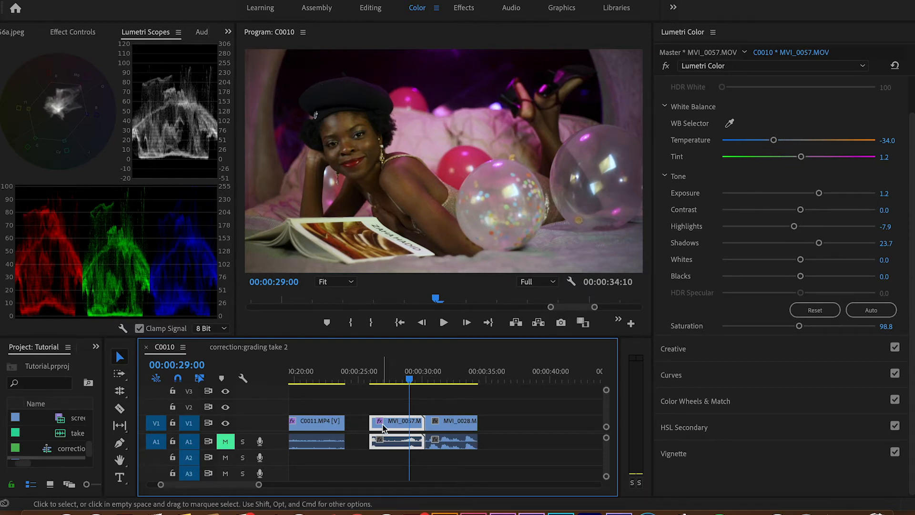
- Copy the MVI_0057.MOV clip and paste only its Lumetri Color effect onto the MVI_0028.MOV clip
right_click(391, 428)
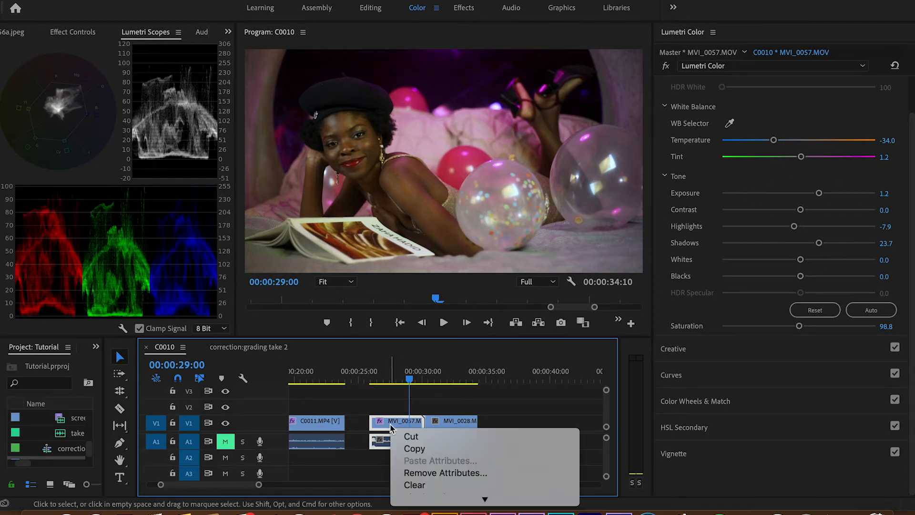
left_click(424, 450)
left_click(449, 423)
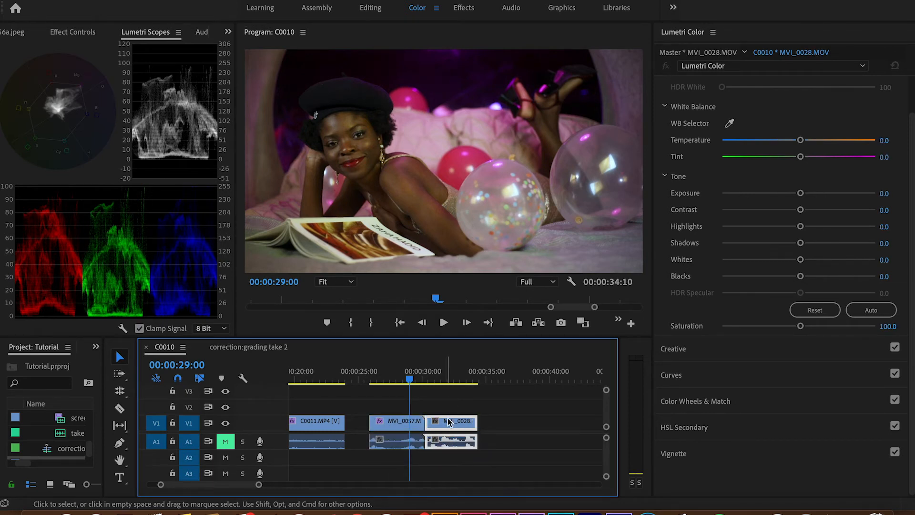
left_click(443, 380)
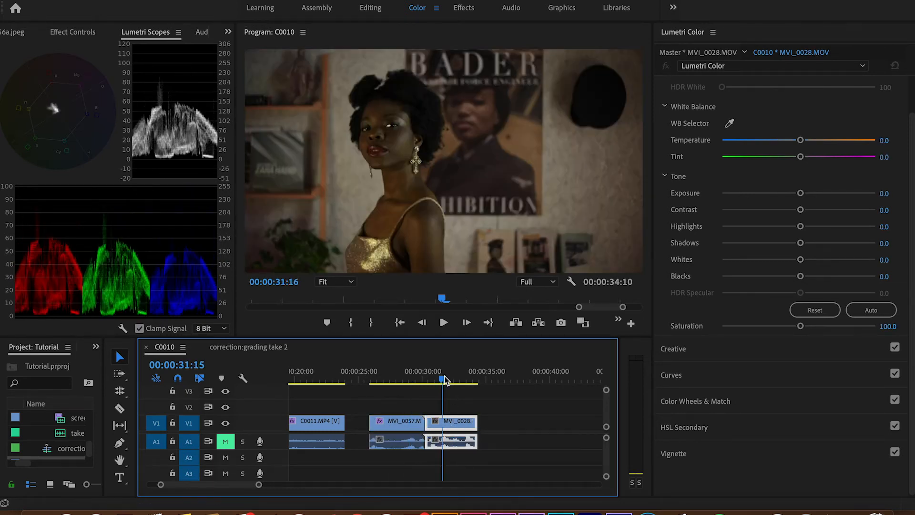
right_click(451, 425)
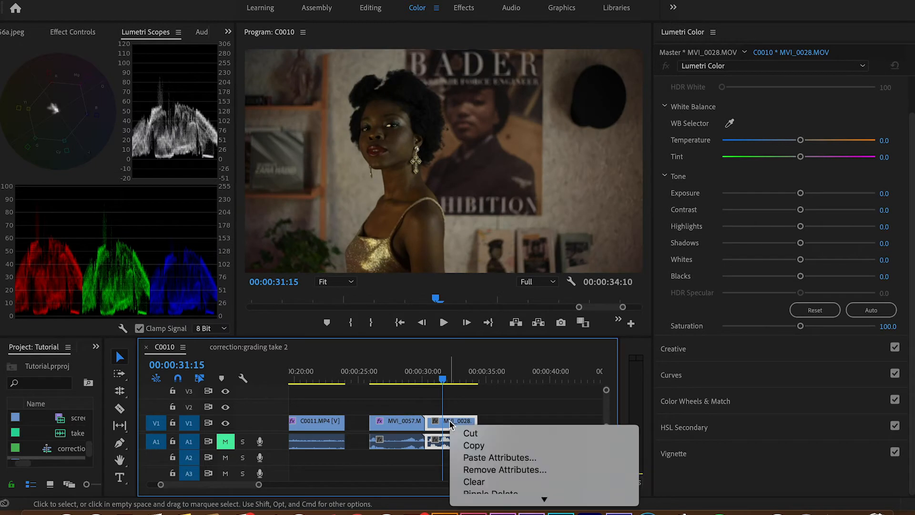
left_click(530, 458)
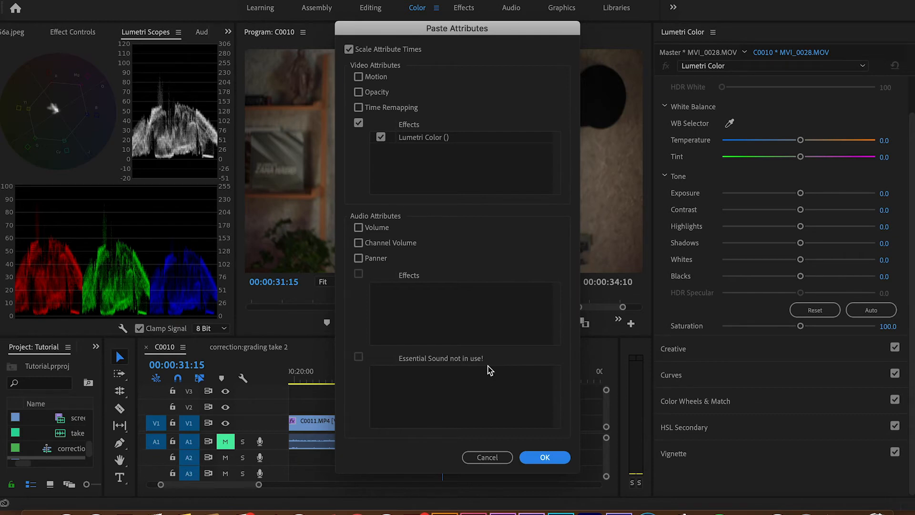
left_click(545, 457)
- Set the MVI_0028.MOV clip's exposure to 0.8 and shadows to 39.4, and scrub through the shot to check it
mouse_move(444, 381)
left_mouse_down()
mouse_move(452, 381)
mouse_move(407, 381)
mouse_move(461, 388)
mouse_move(453, 389)
left_mouse_up()
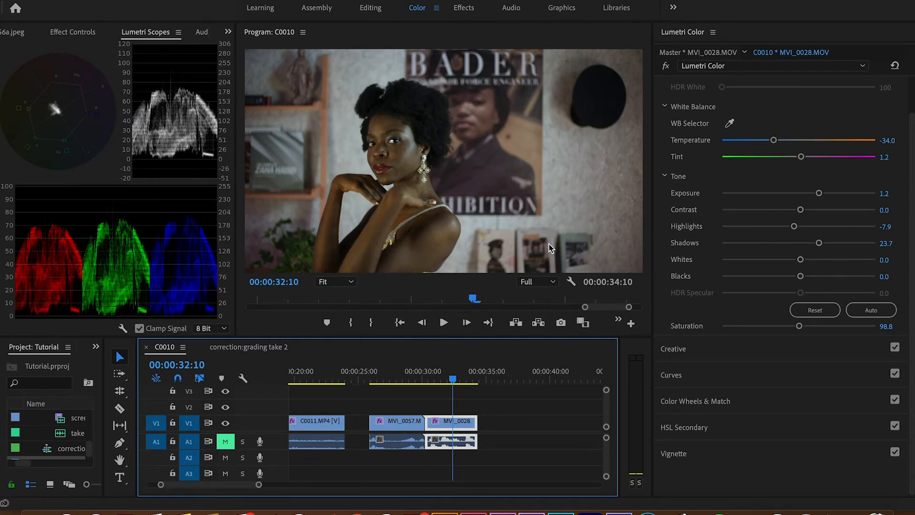
left_click_drag(820, 193, 811, 197)
left_click_drag(820, 244, 830, 246)
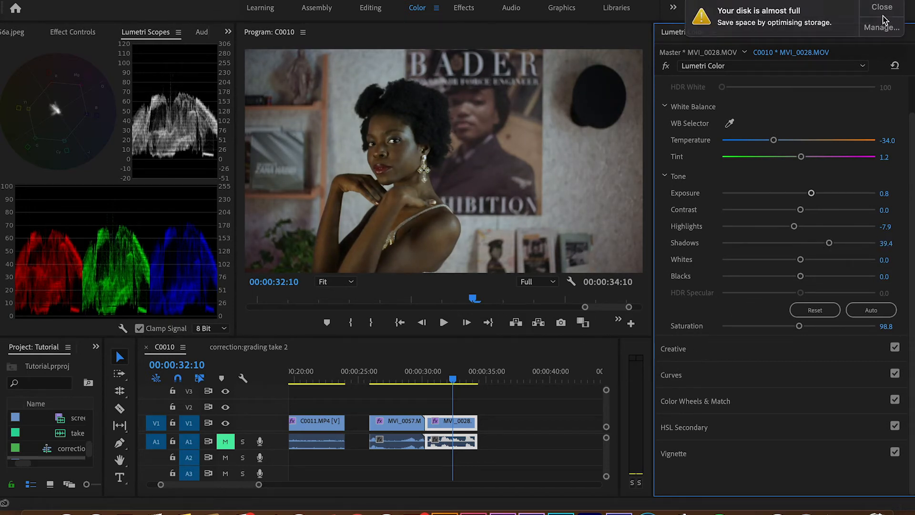
left_click(883, 14)
left_click(443, 379)
left_click_drag(433, 385, 453, 392)
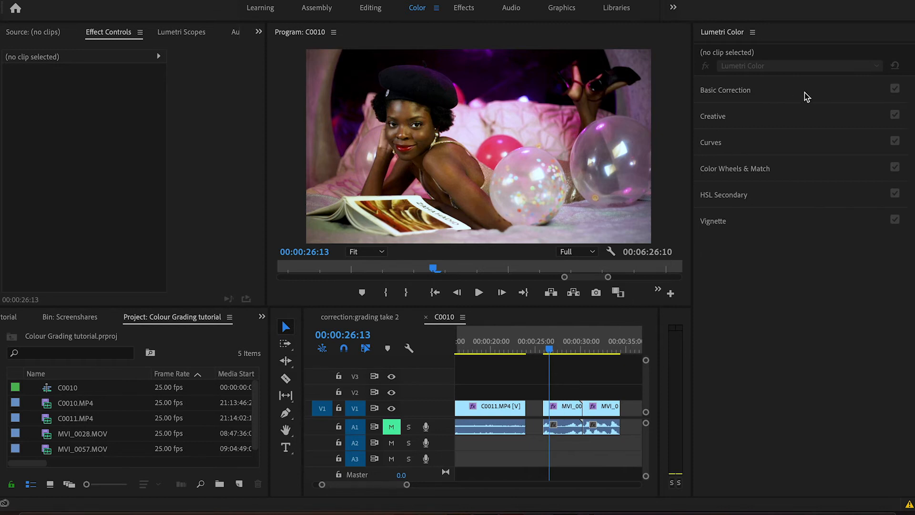
- Expand the Basic Correction settings and select the MVI_0057.MOV clip in the C0010 timeline
left_click(726, 92)
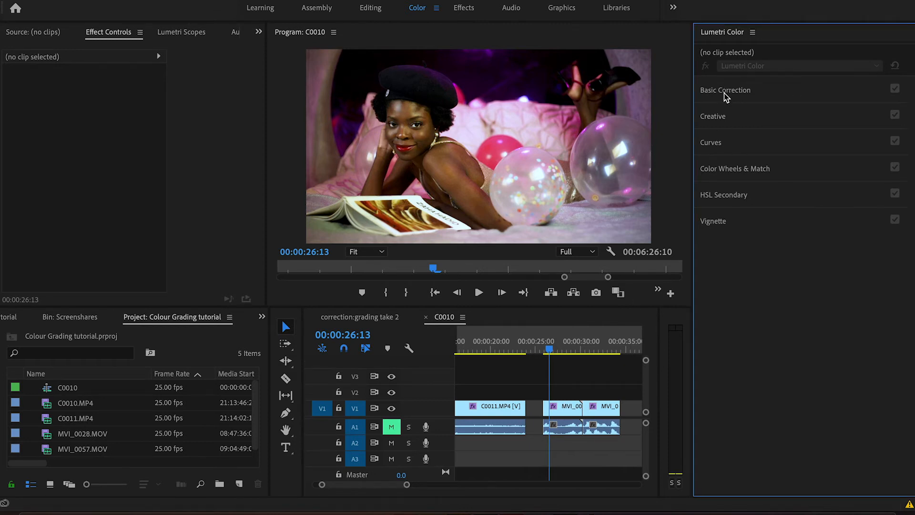
left_click(720, 94)
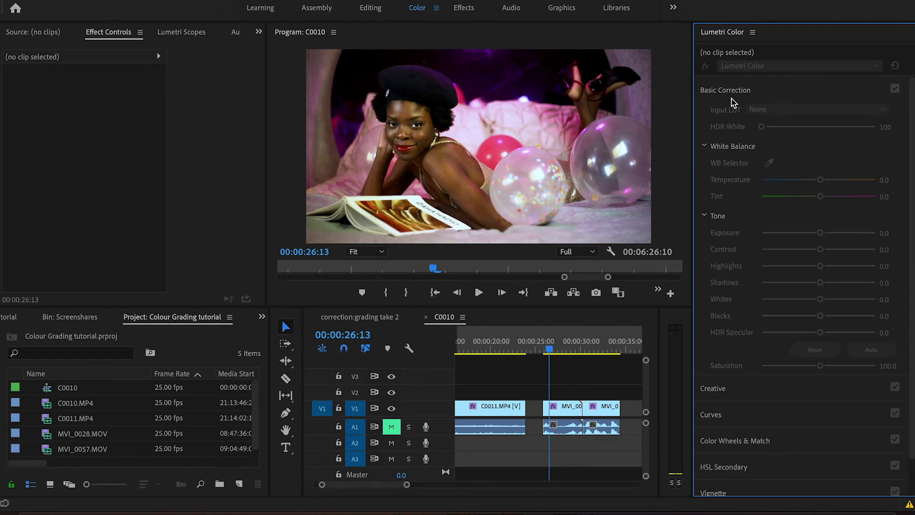
left_click(574, 416)
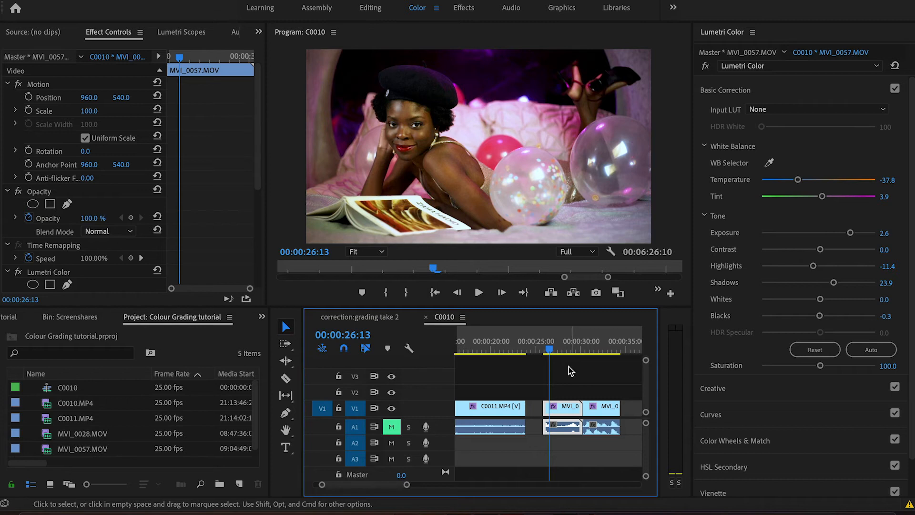
- Create a 1920 × 1080, 25 fps adjustment layer in the project and name it Colour Grade
left_click(240, 484)
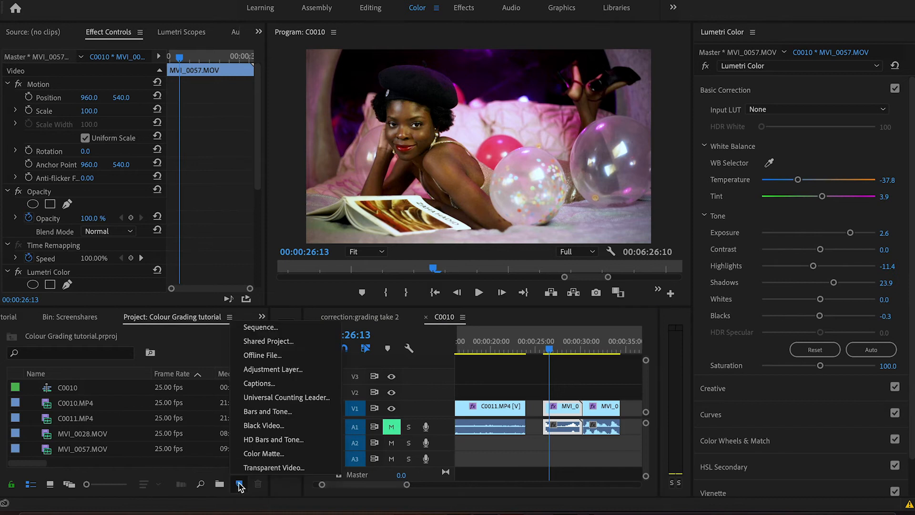
left_click(276, 375)
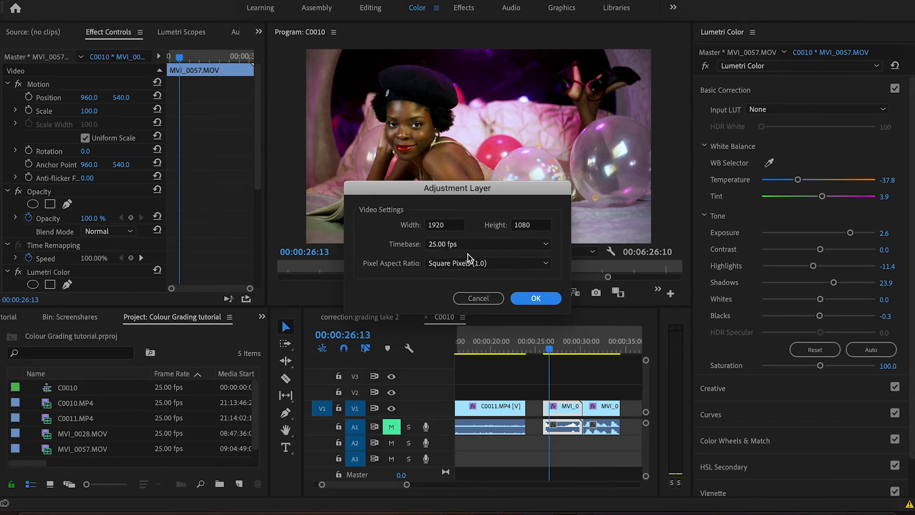
left_click(531, 299)
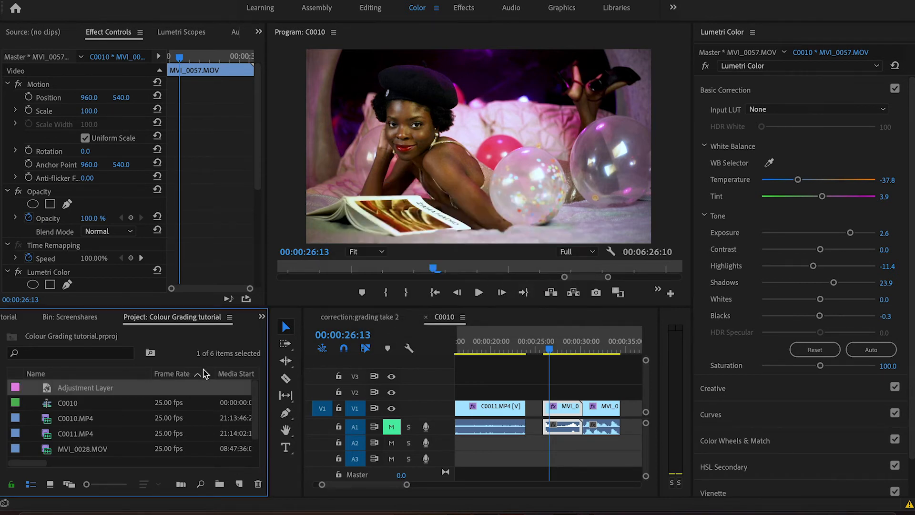
left_click(96, 388)
type("Colour Grade")
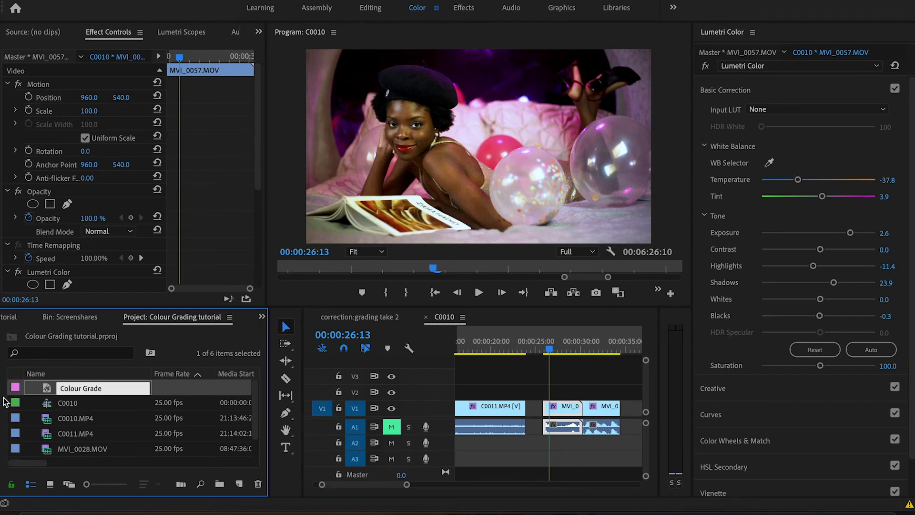
left_click(21, 388)
- Place the Colour Grade adjustment layer on track V3 and extend it to the end of the last clip
left_click_drag(19, 391, 458, 382)
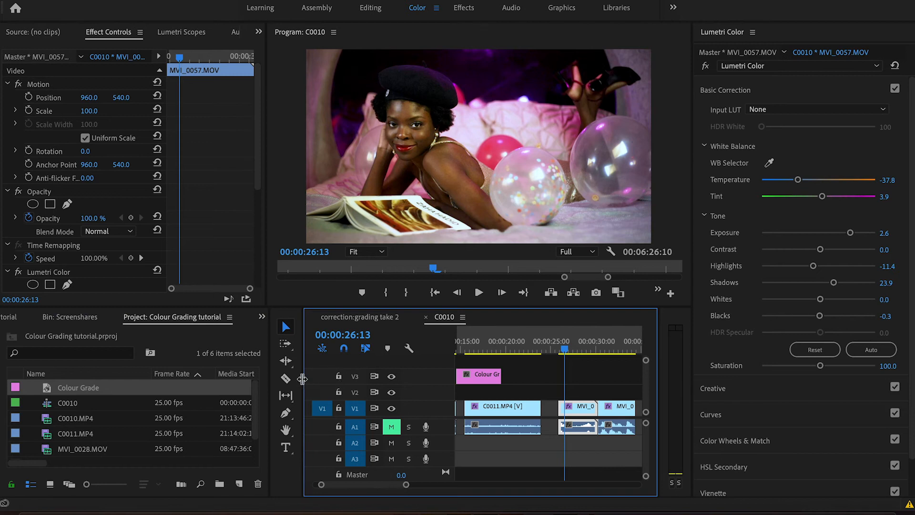
left_click_drag(304, 379, 205, 379)
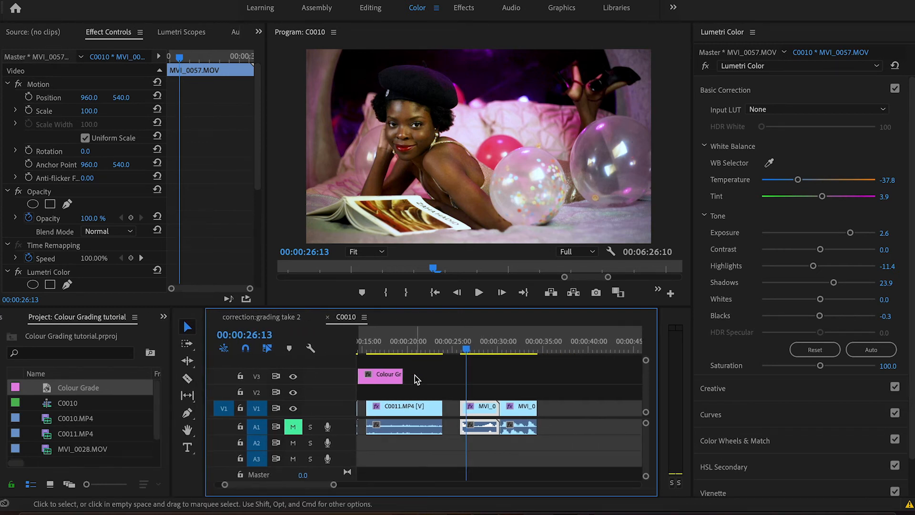
left_click_drag(400, 374, 533, 375)
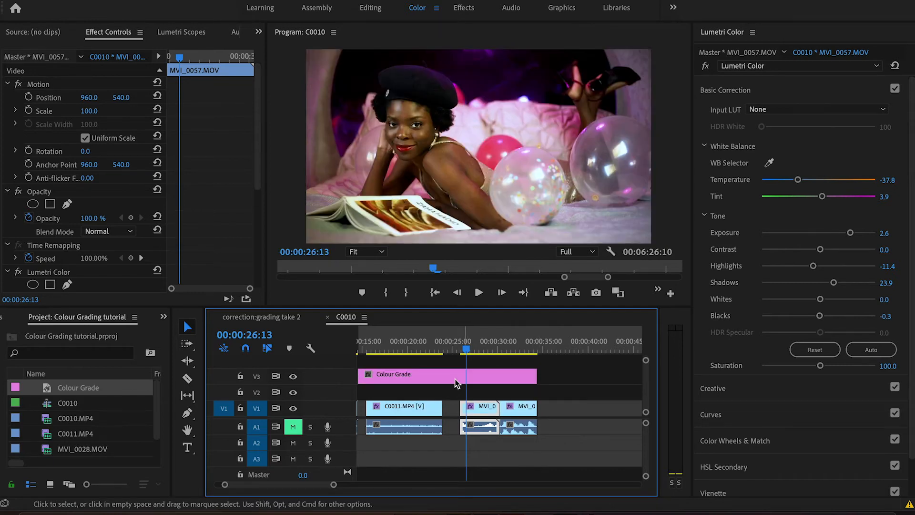
- Select the Colour Grade adjustment layer on V3 and move the playhead to 00:00:28:10
left_click(448, 380)
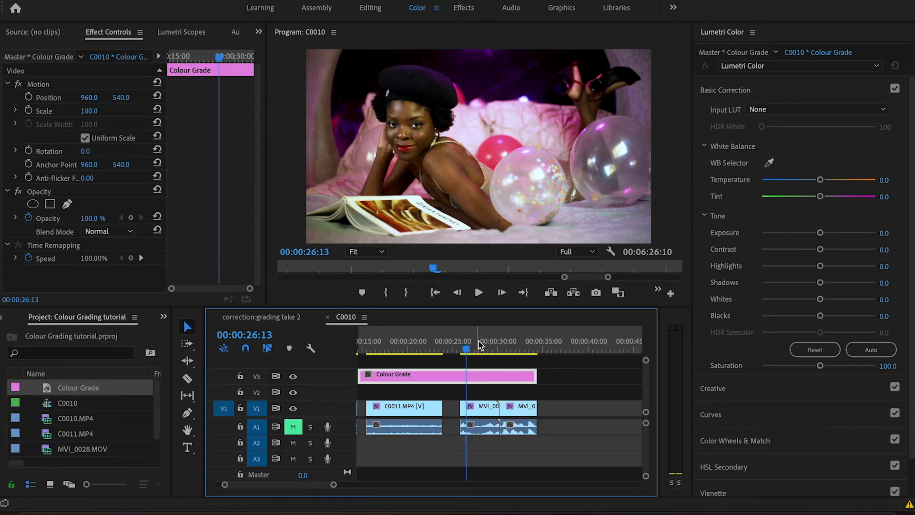
left_click_drag(466, 353, 484, 358)
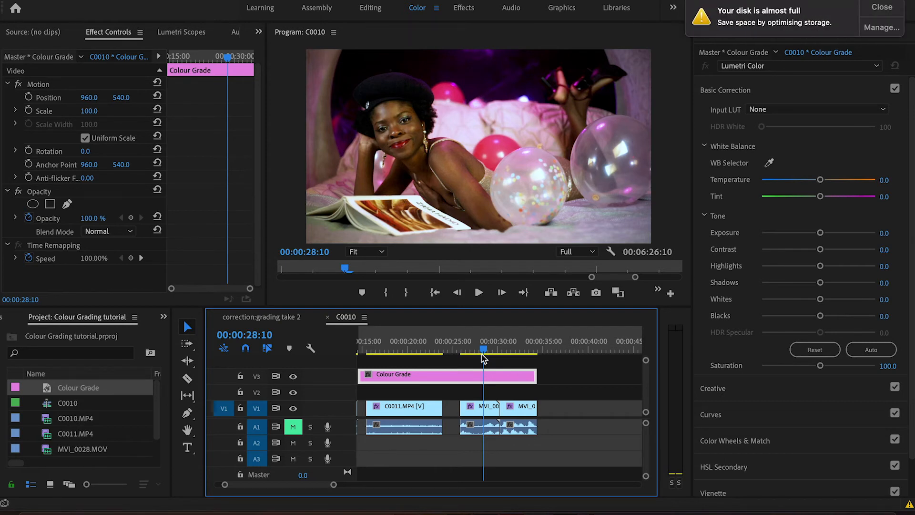
left_click(869, 7)
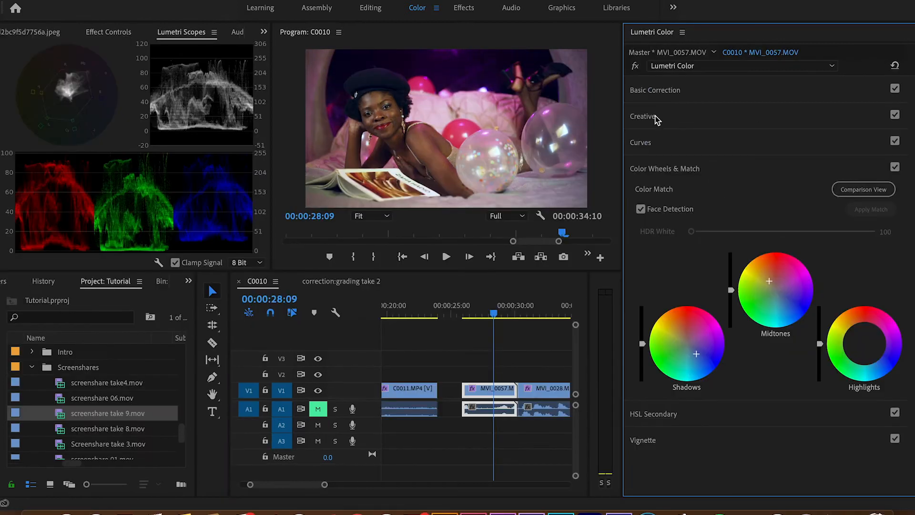
- Expand the Creative settings for the MVI_0057.MOV clip and look through the available Look presets, including the option to browse for files
left_click(656, 117)
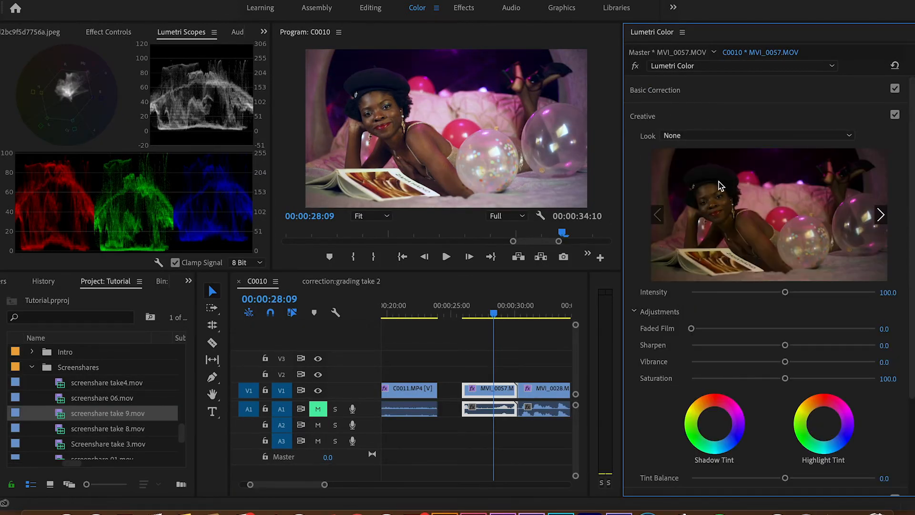
left_click(800, 136)
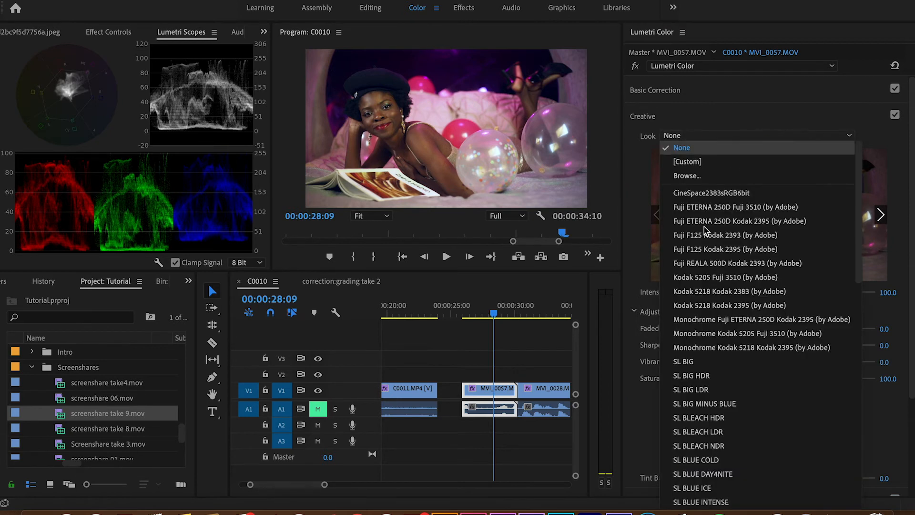
scroll(844, 286, "down", 10)
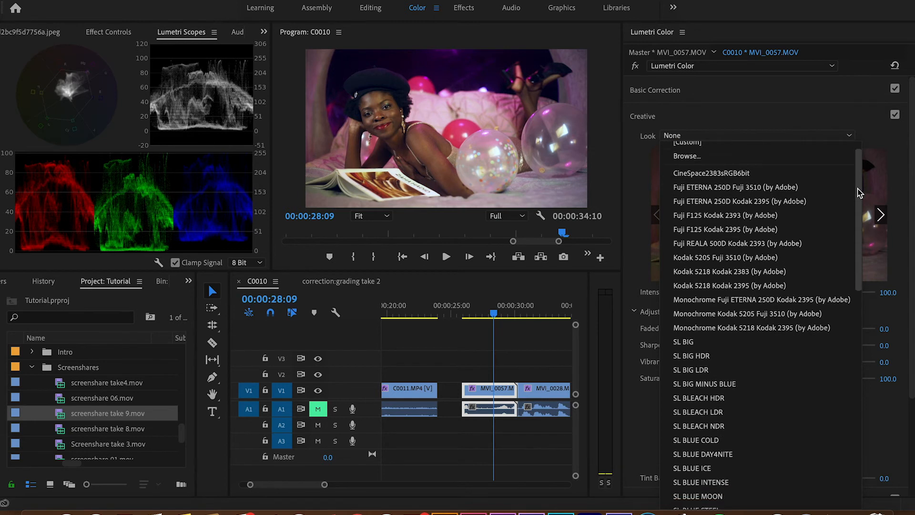
scroll(843, 363, "down", 6)
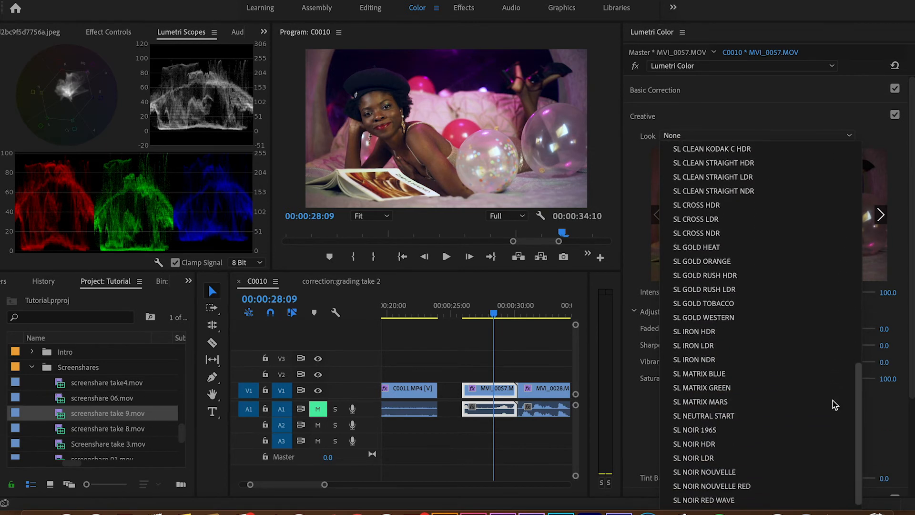
scroll(835, 382, "up", 3)
scroll(832, 200, "up", 12)
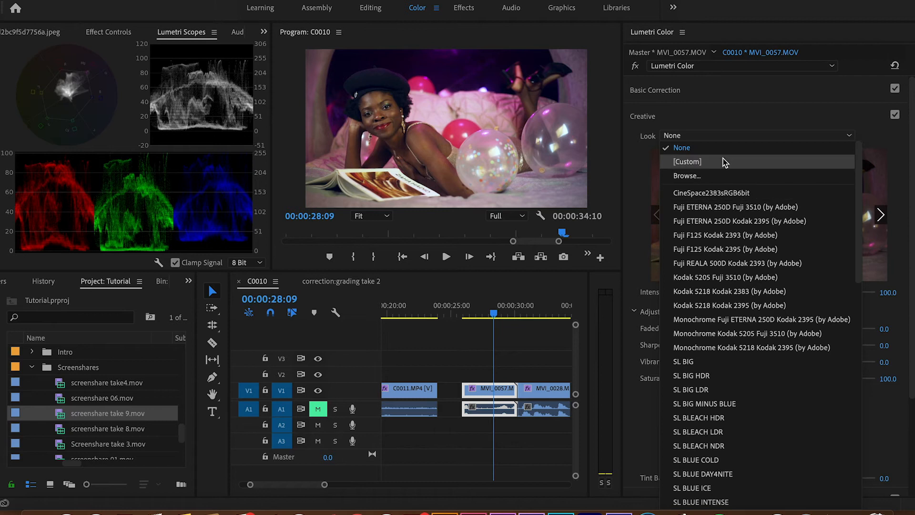
left_click(686, 177)
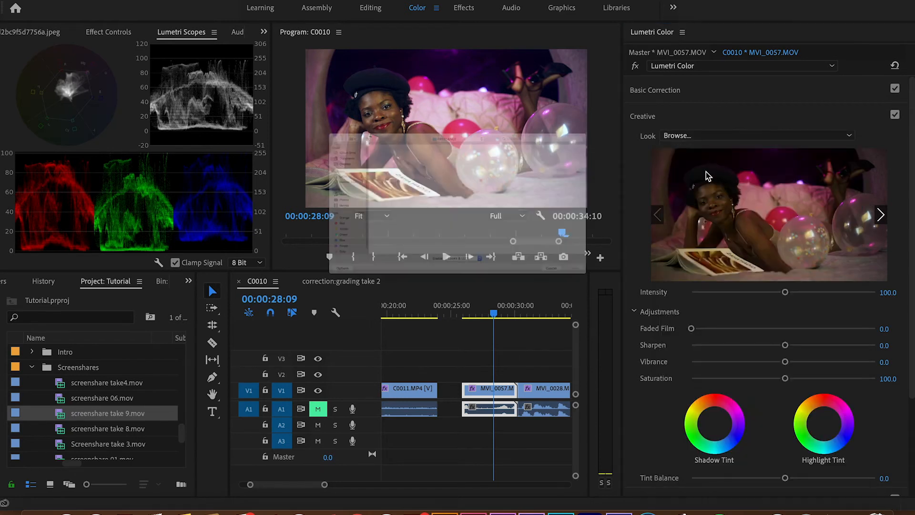
left_click(685, 368)
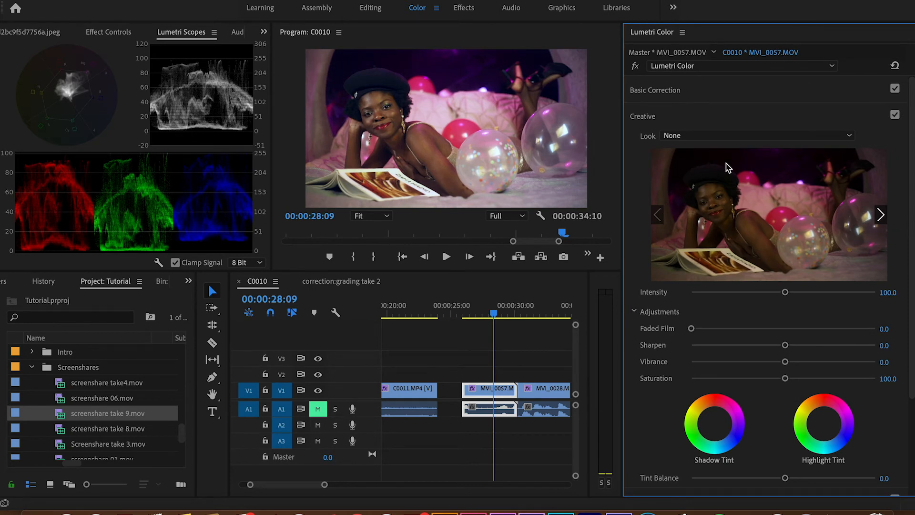
- Try the Fuji ETERNA 250D Kodak 2395 creative look on the MVI_0057.MOV clip and test its intensity
left_click(881, 217)
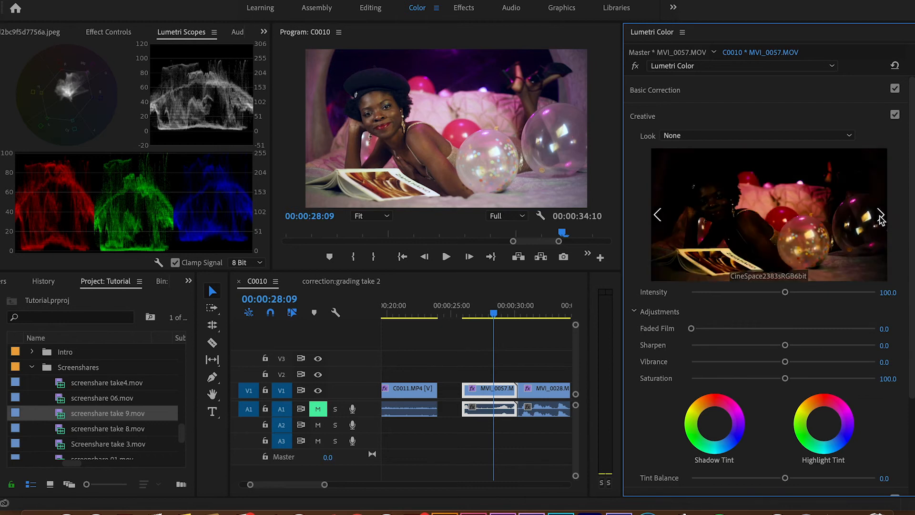
left_click(882, 217)
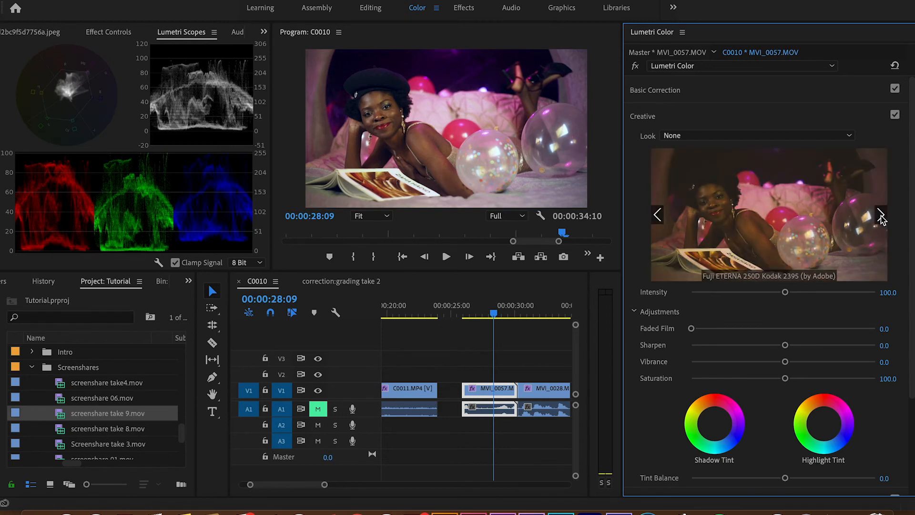
left_click(711, 212)
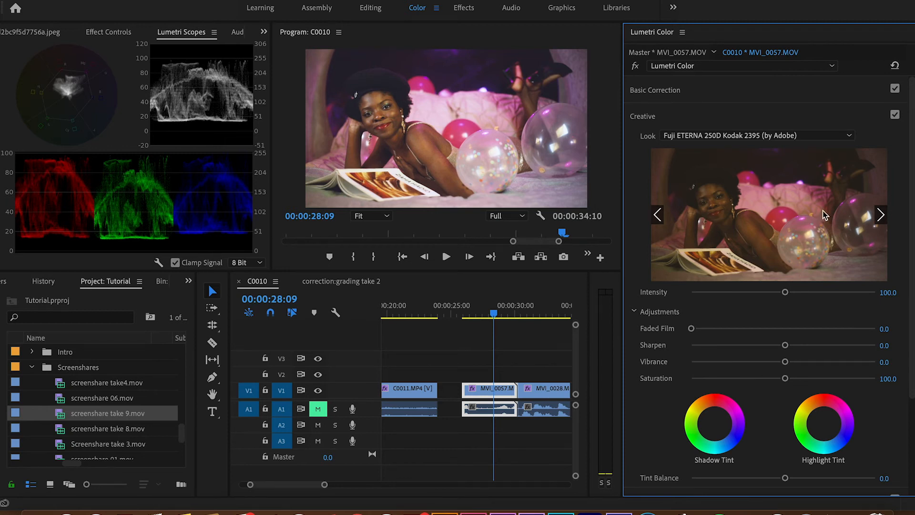
mouse_move(785, 292)
left_mouse_down()
mouse_move(844, 296)
mouse_move(690, 296)
mouse_move(779, 296)
left_mouse_up()
- Try the Fuji F125 Kodak 2393 look and the Fuji F125 Kodak 2395 look on the MVI_0057.MOV clip
left_click(880, 215)
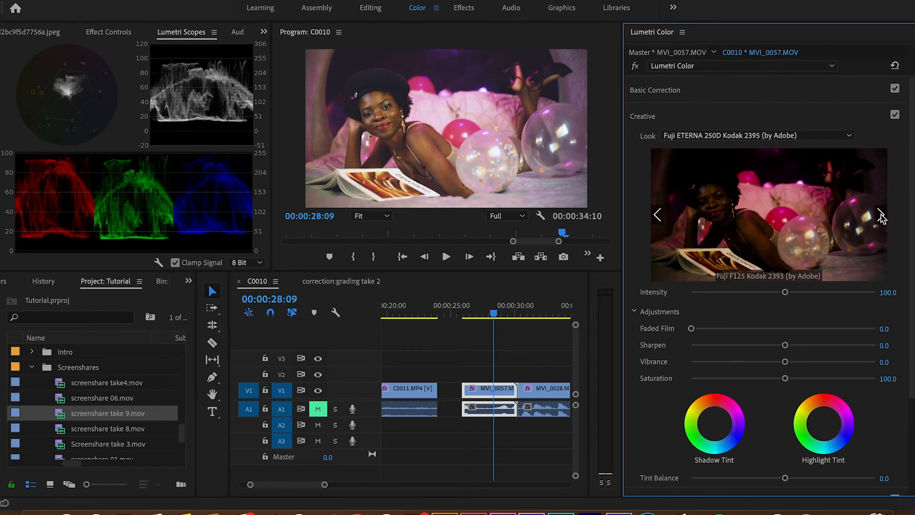
left_click(810, 217)
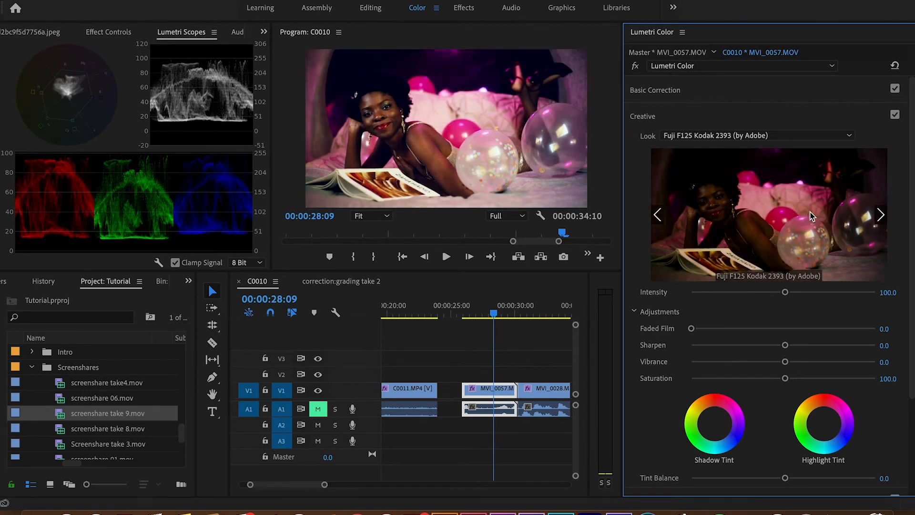
left_click(881, 217)
left_click(788, 228)
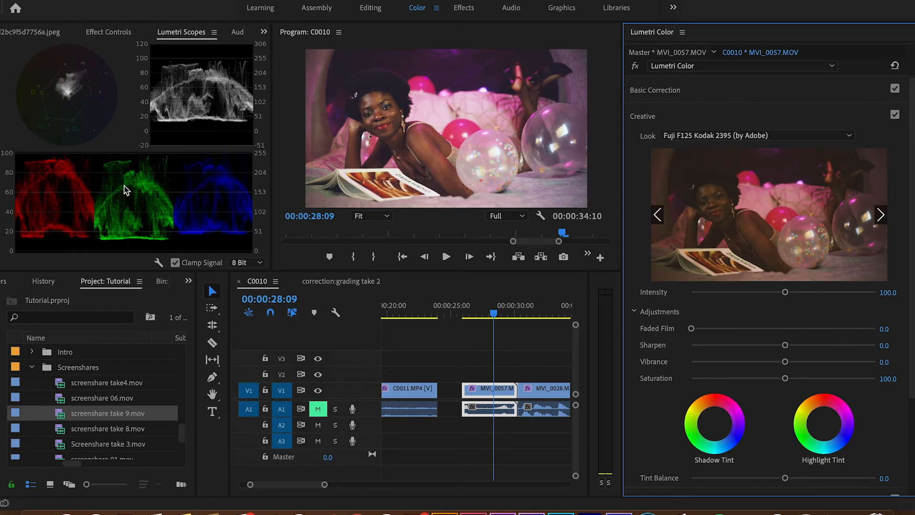
- Enlarge the Program monitor by narrowing the Lumetri Scopes and reducing the timeline's height
left_click_drag(272, 143, 138, 143)
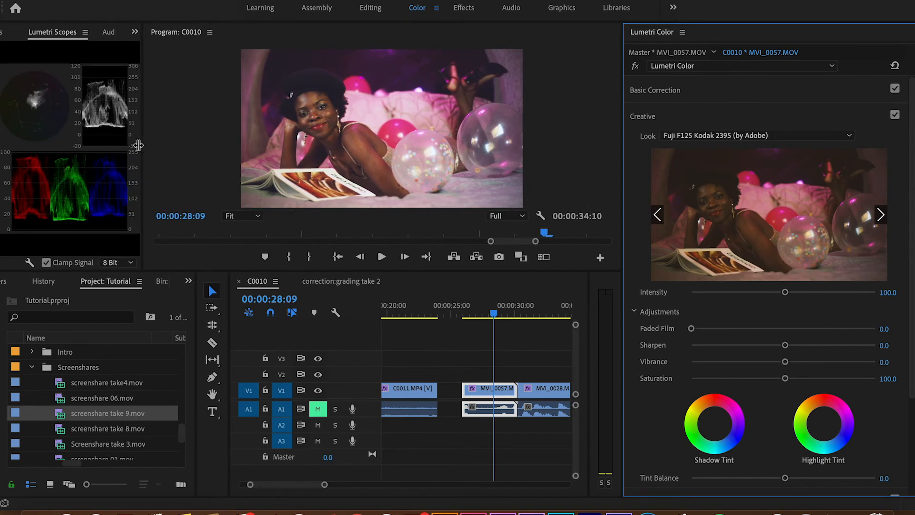
left_click_drag(379, 273, 385, 309)
- Try the Fuji REALA 500D Kodak 2393 look and the Monochrome Kodak 5218 Kodak 2395 look on the MVI_0057.MOV clip
left_click(881, 215)
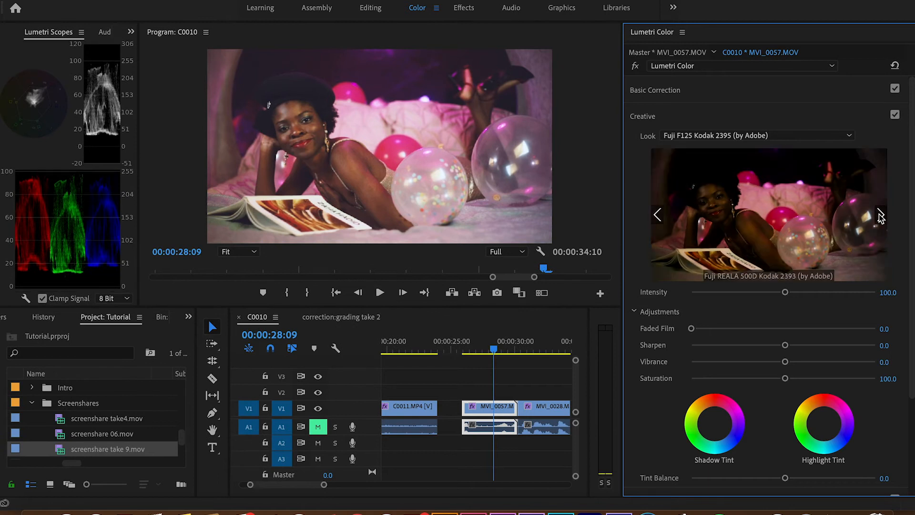
left_click(800, 219)
left_click(880, 215)
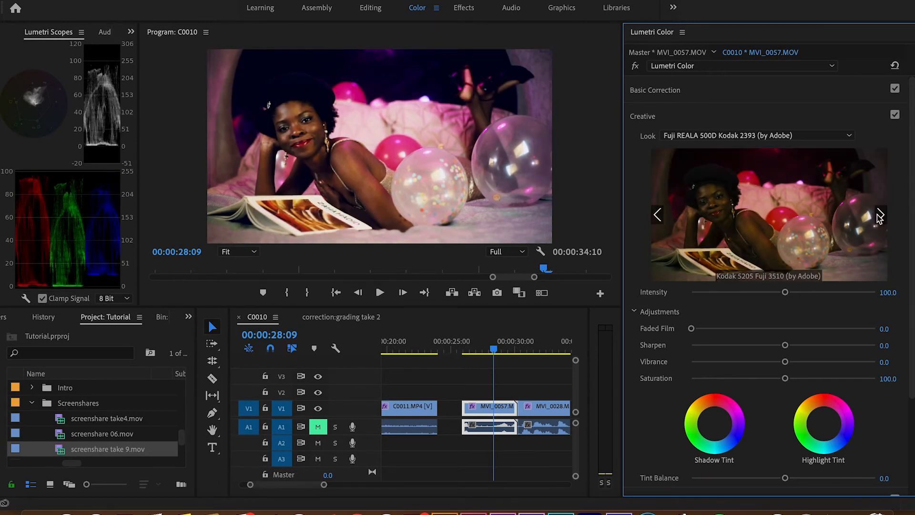
left_click(880, 215)
left_click(881, 215)
left_click(880, 215)
left_click(880, 215)
left_click(783, 227)
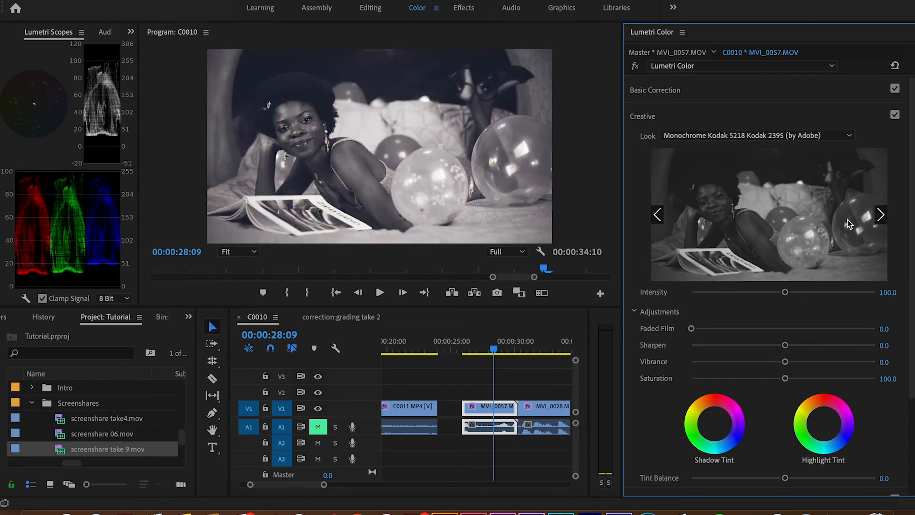
- Try the SL BIG LDR look and the SL BLEACH LDR look on the MVI_0057.MOV clip
left_click(881, 216)
left_click(881, 215)
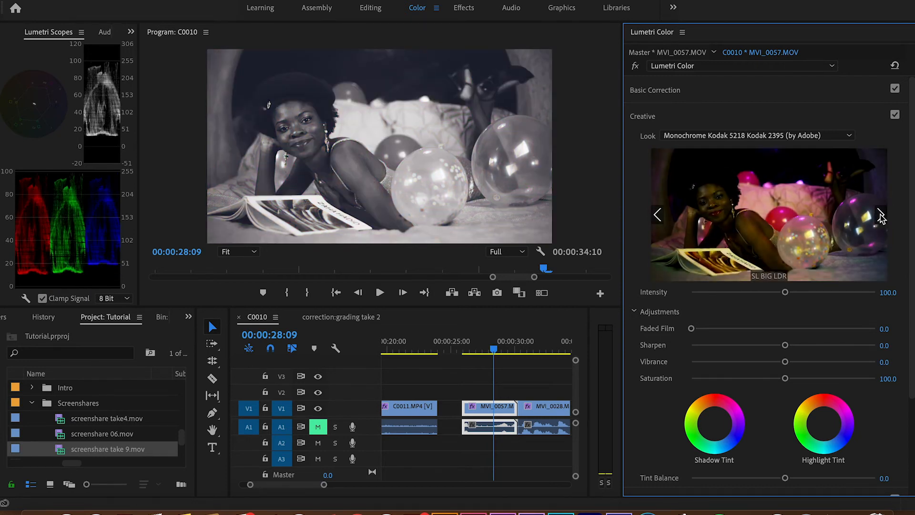
left_click(813, 221)
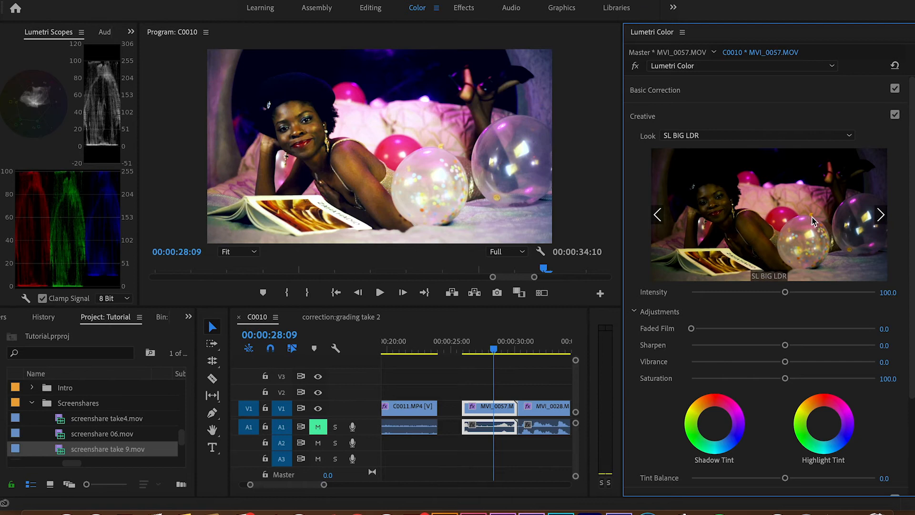
left_click(881, 216)
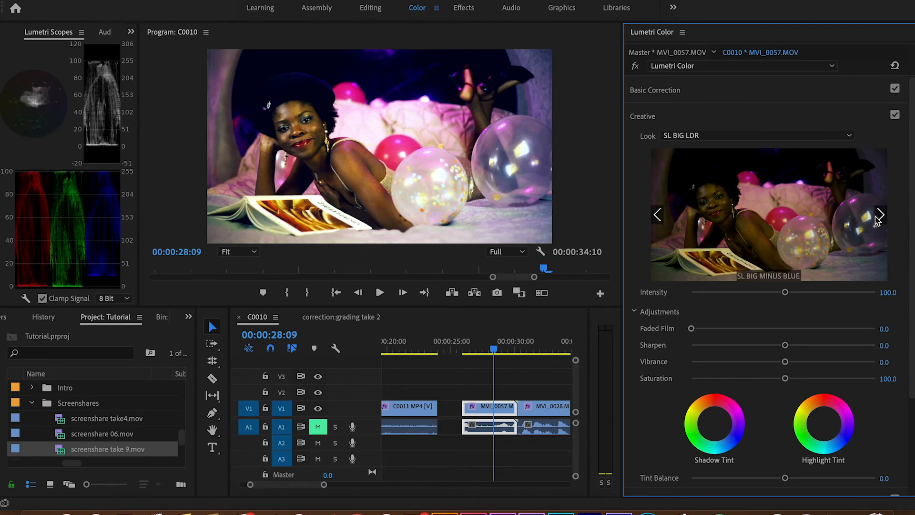
left_click(881, 216)
left_click(880, 216)
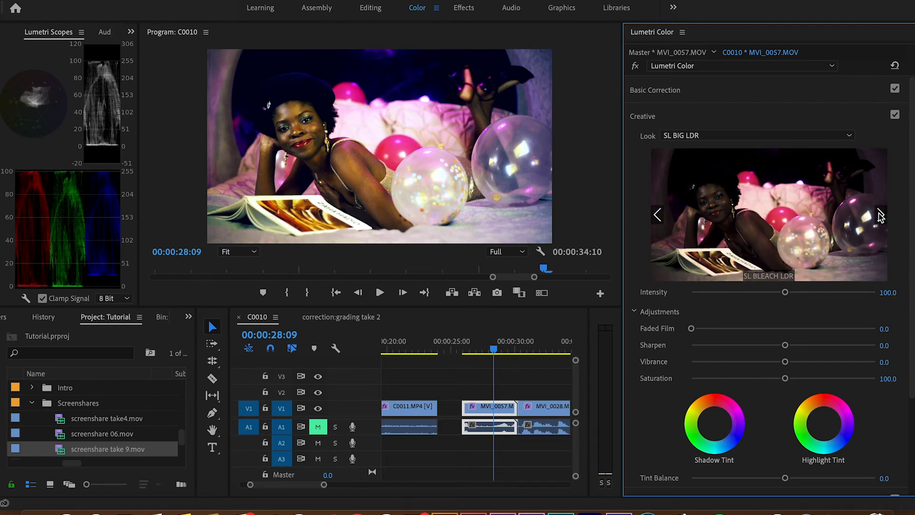
left_click(871, 222)
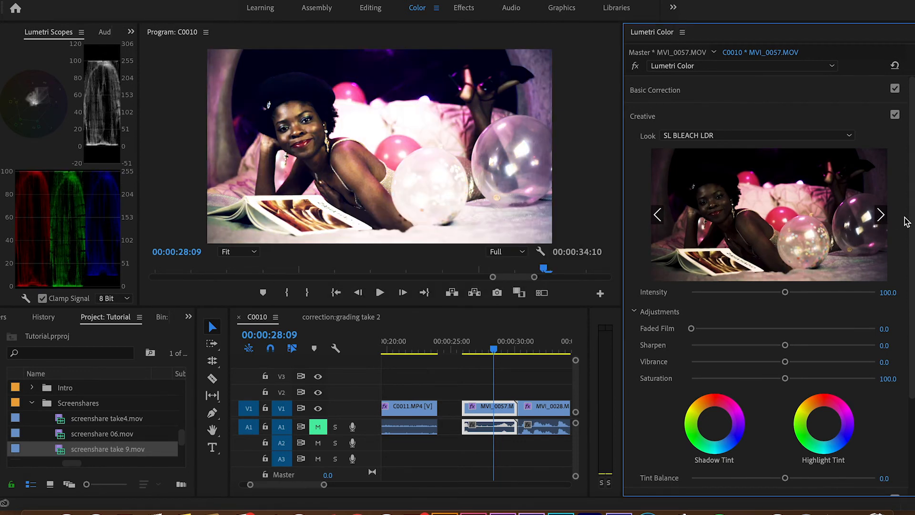
- Step through the preset previews and try the SL CLEAN FUJI A HDR look on the MVI_0057.MOV clip
left_click(881, 216)
left_click(880, 216)
left_click(881, 216)
left_click(881, 216)
left_click(881, 216)
left_click(881, 216)
left_click(881, 216)
left_click(847, 217)
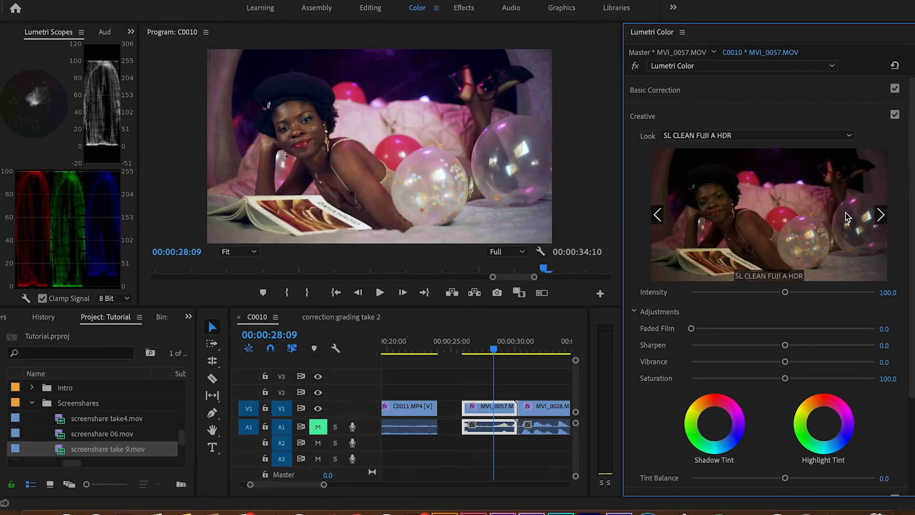
- Apply the SL CLEAN FUJI B creative look to the MVI_0057.MOV clip
left_click(881, 221)
left_click(881, 220)
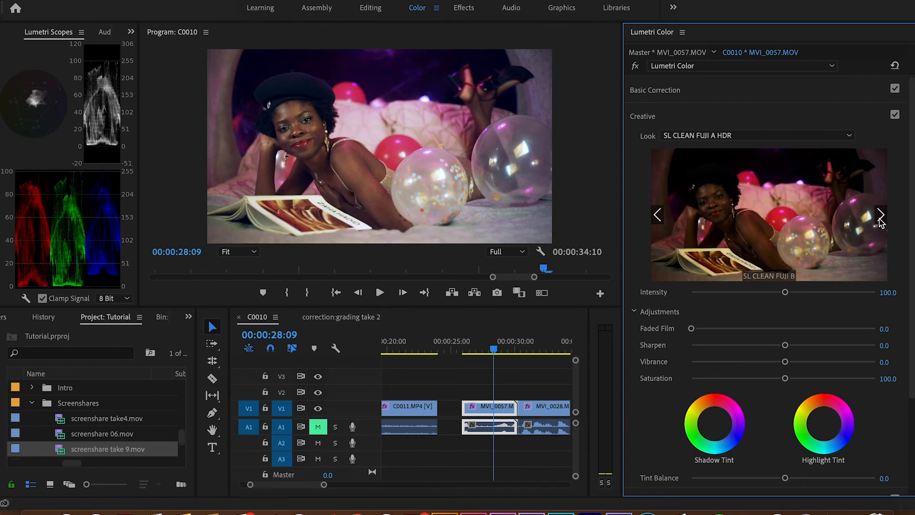
left_click(843, 221)
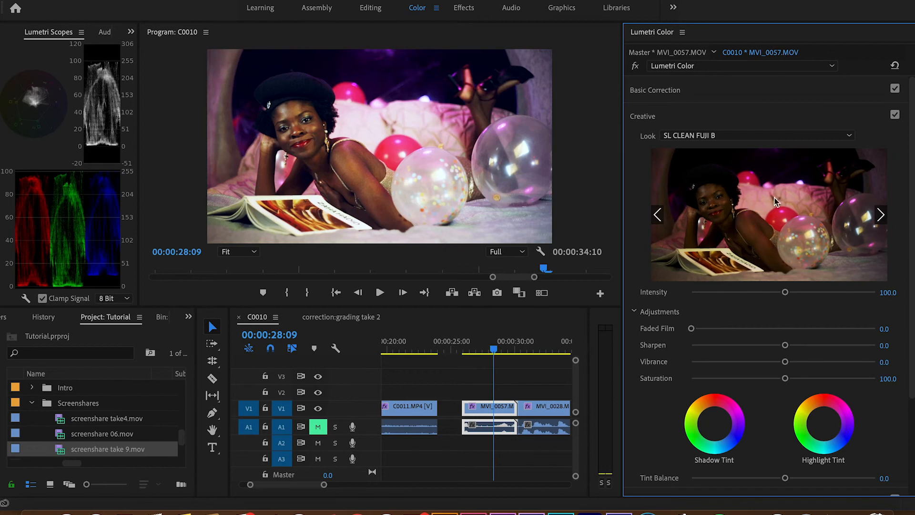
- Set the SL CLEAN FUJI B look's intensity to 42.9 and compare the MVI_0057.MOV clip with and without the Lumetri effect
left_click_drag(785, 293, 733, 297)
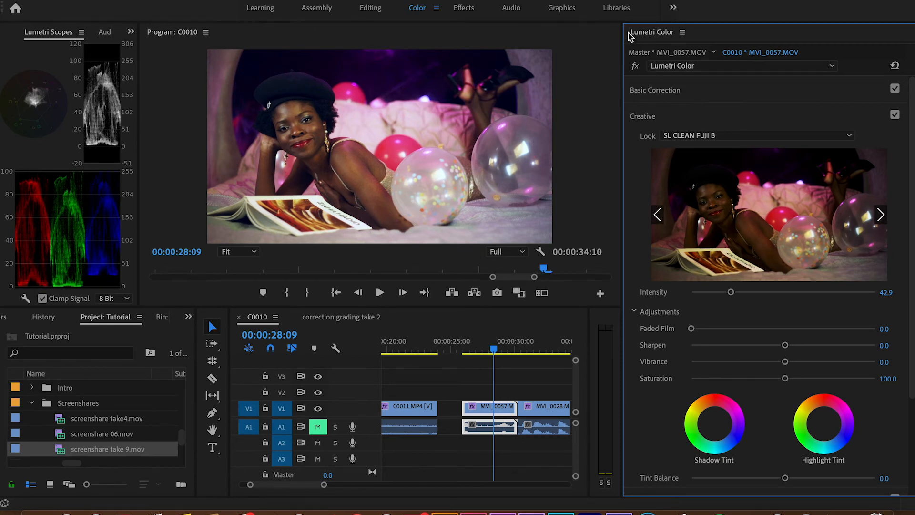
left_click(636, 67)
left_click(635, 67)
left_click(635, 67)
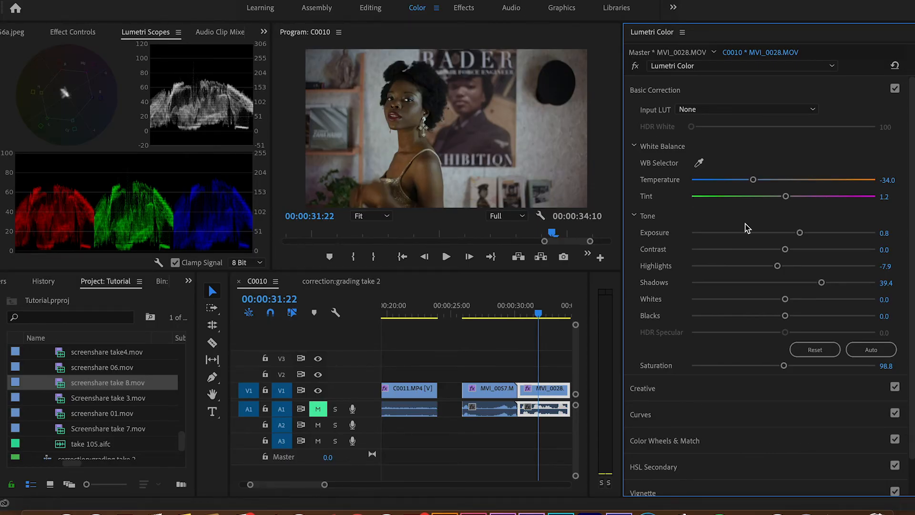
- Darken the MVI_0028.MOV clip to an exposure of -2.5 and turn on the color match comparison view
left_click_drag(801, 234, 738, 234)
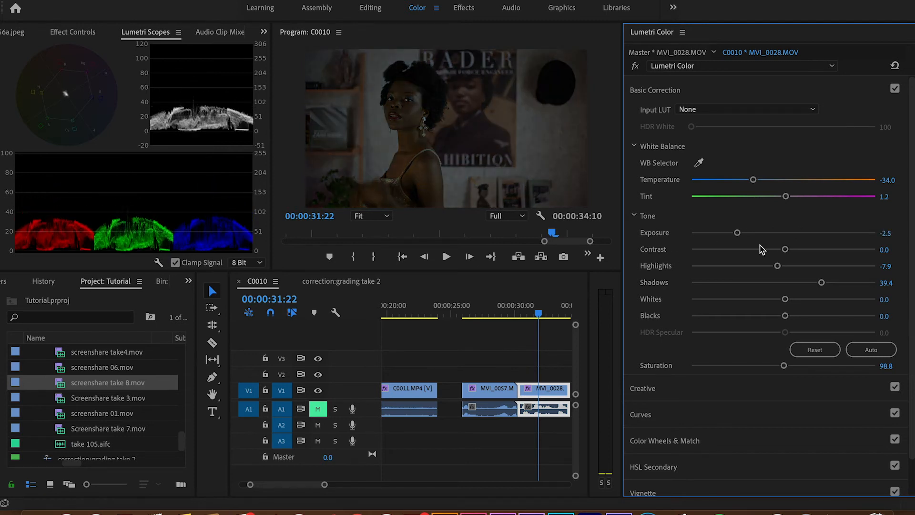
left_click(664, 441)
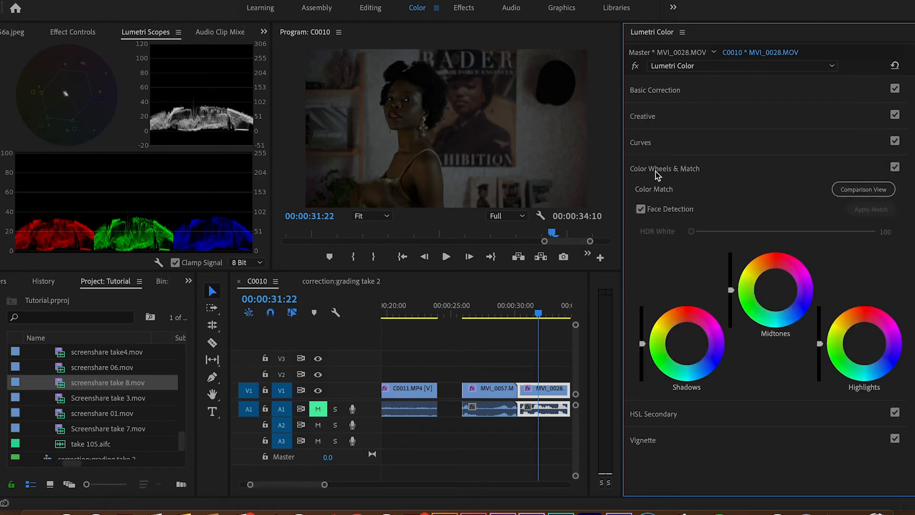
left_click(861, 191)
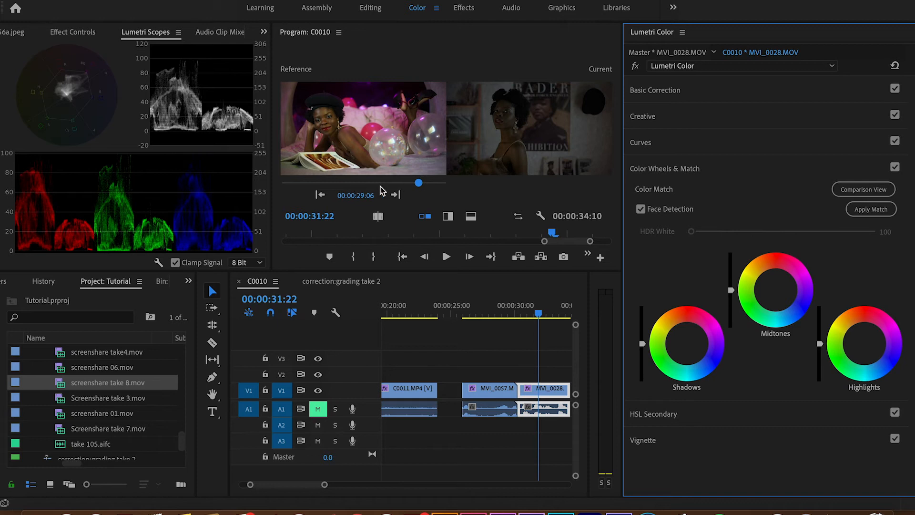
- Set the comparison's reference frame to 00:00:29:19 and the current frame to 00:00:31:24
left_click_drag(419, 185, 413, 185)
left_click(420, 183)
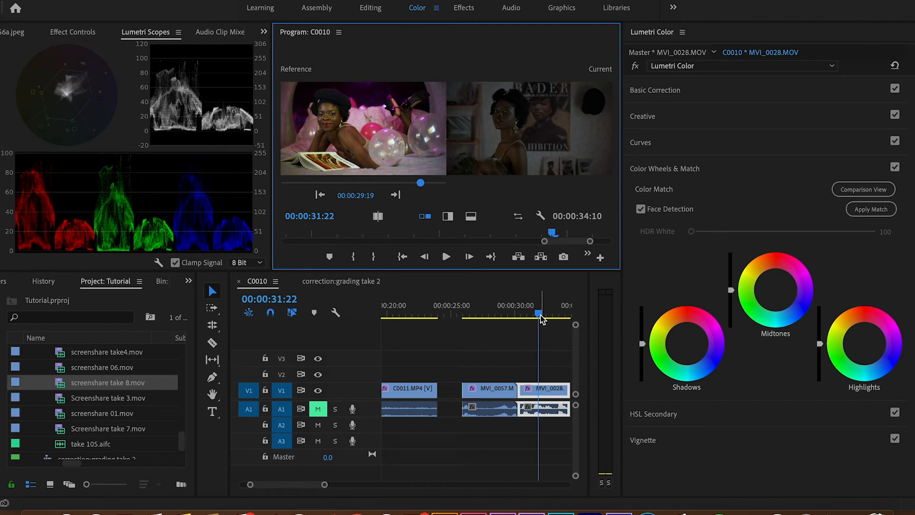
mouse_move(539, 317)
left_mouse_down()
mouse_move(527, 316)
mouse_move(540, 315)
left_mouse_up()
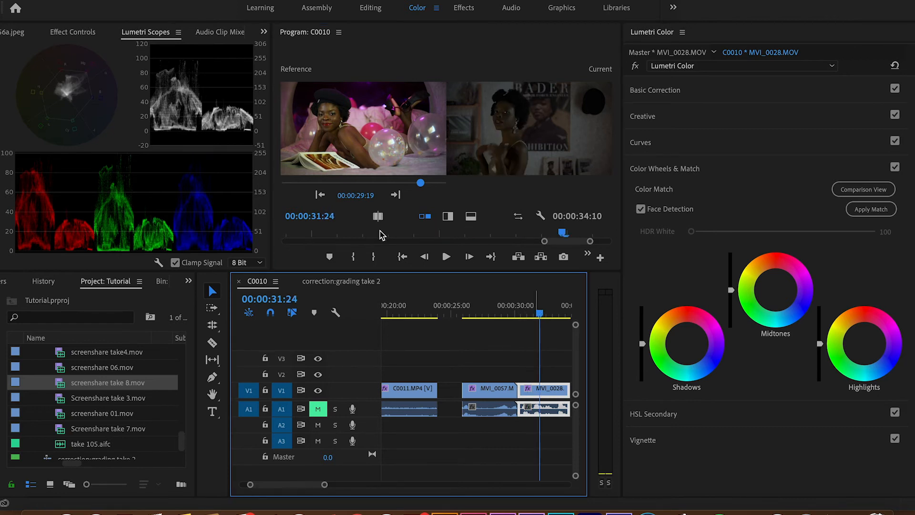
- Enlarge the Lumetri scopes to compare the reference and current waveforms, and restore the normal layout
left_click(214, 154)
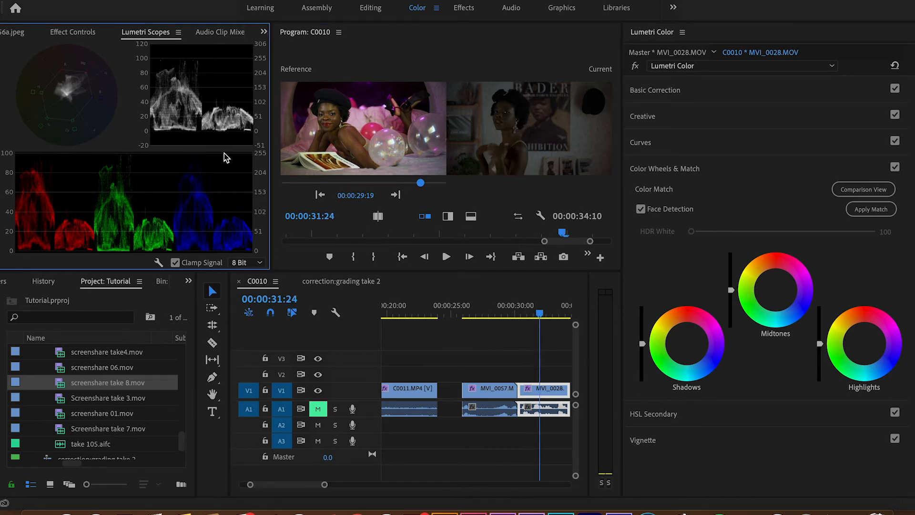
key("grave")
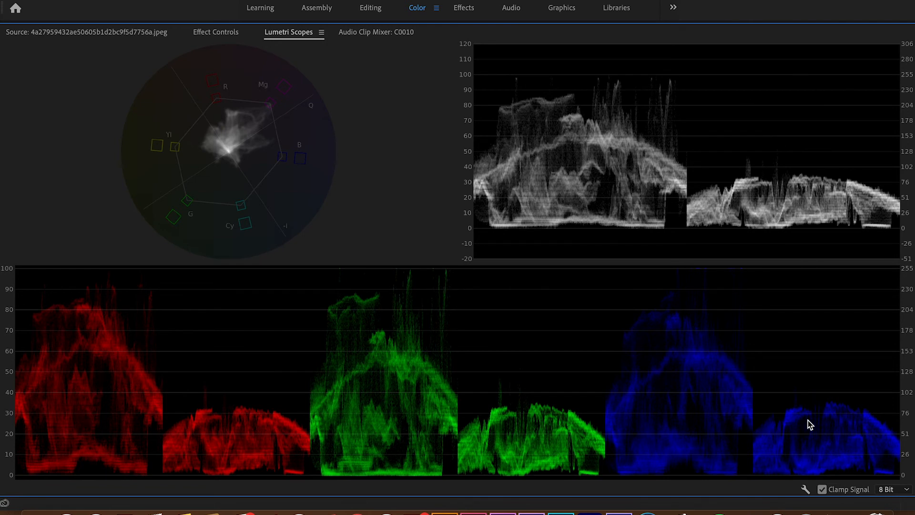
key("grave")
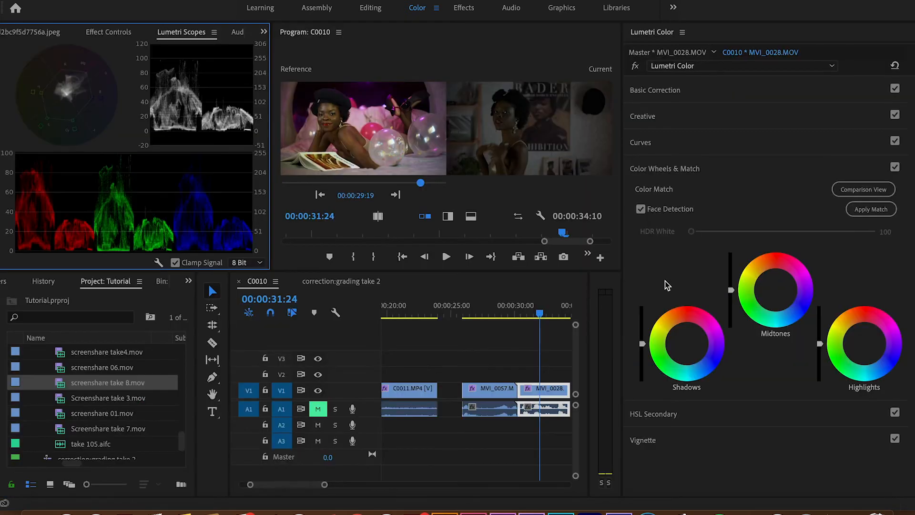
- Match the MVI_0028.MOV clip to the reference by setting exposure to 1.5 and highlights to about -14
left_click(662, 91)
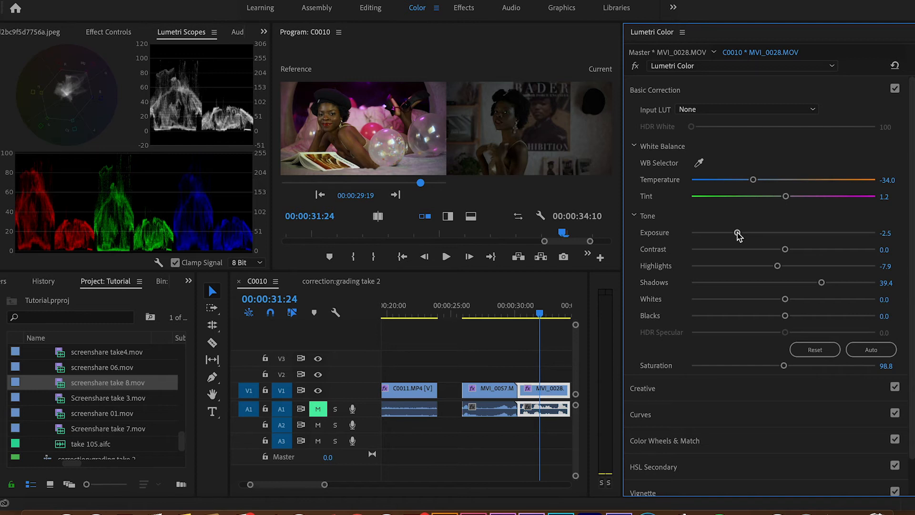
left_click_drag(738, 235, 775, 267)
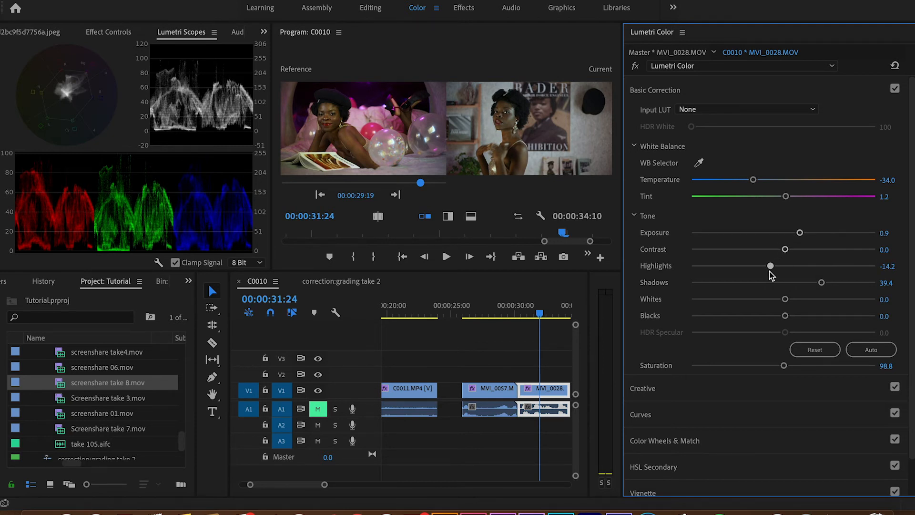
left_click_drag(800, 234, 812, 237)
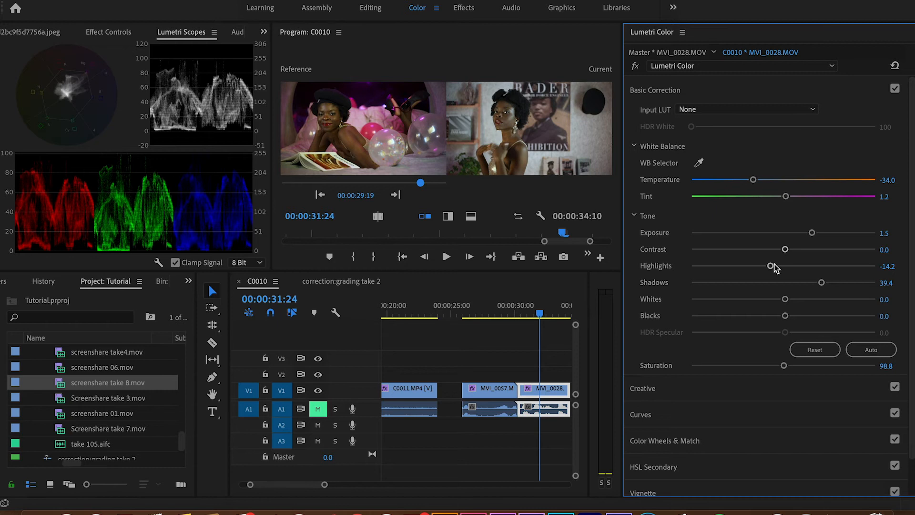
left_click_drag(774, 270, 773, 270)
left_click_drag(770, 270, 769, 270)
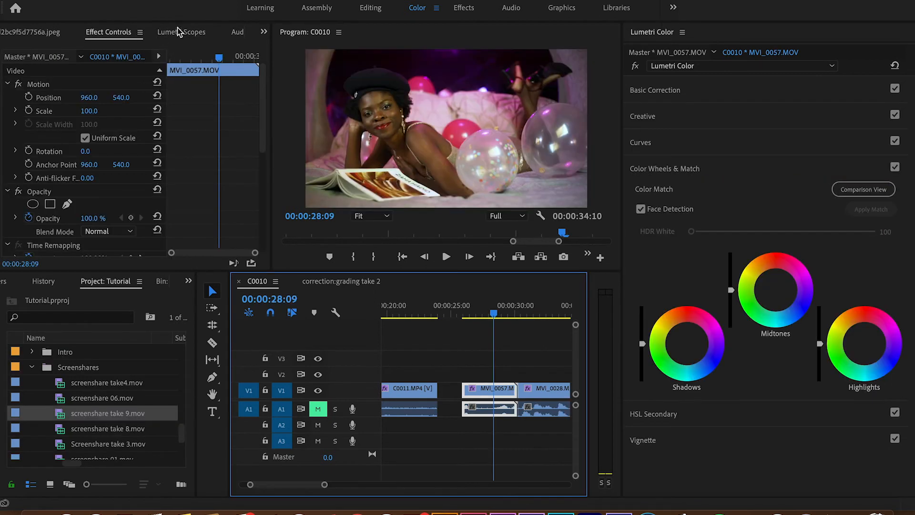
- Try blue shadows with warm orange midtones and highlights on the MVI_0057.MOV clip's color wheels while the scopes are shown
left_click(181, 32)
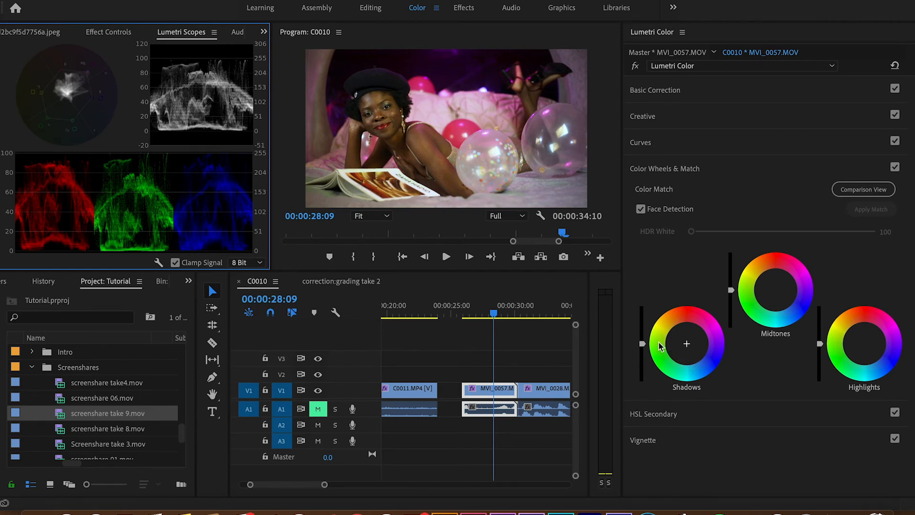
left_click(699, 356)
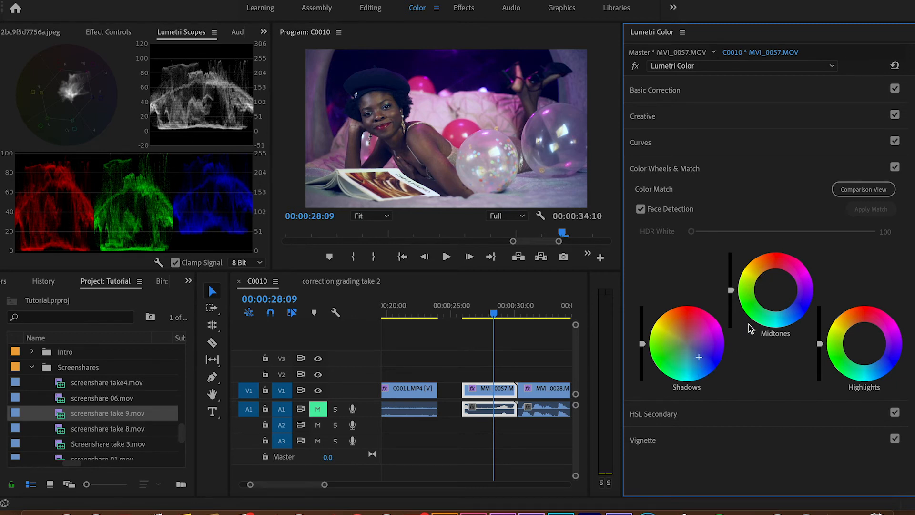
left_click(766, 276)
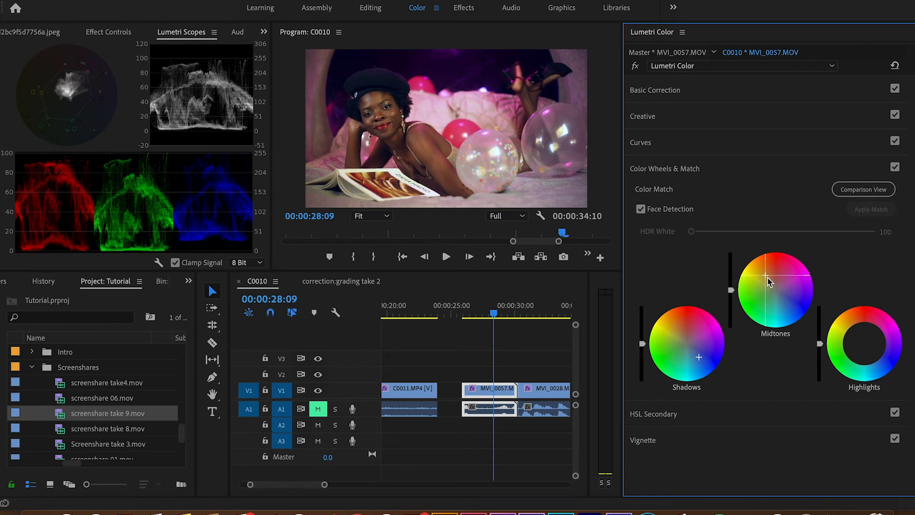
left_click(703, 362)
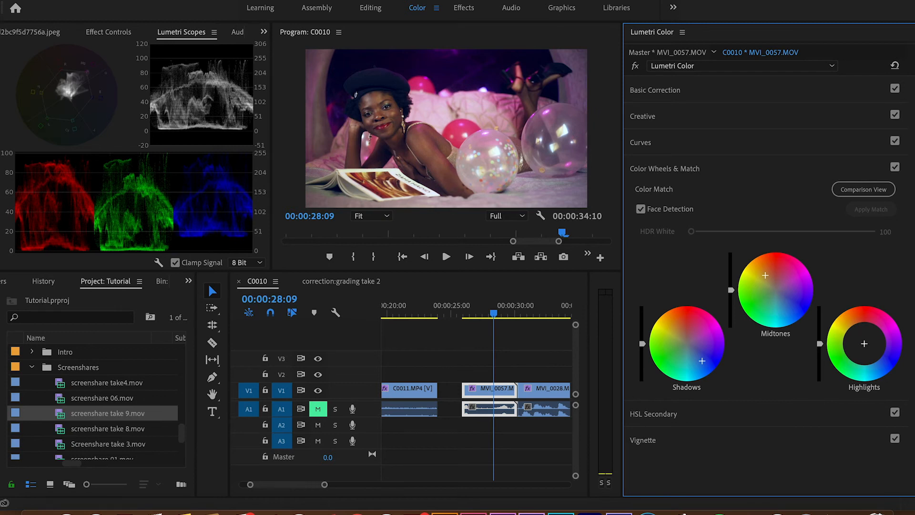
left_click_drag(864, 343, 859, 336)
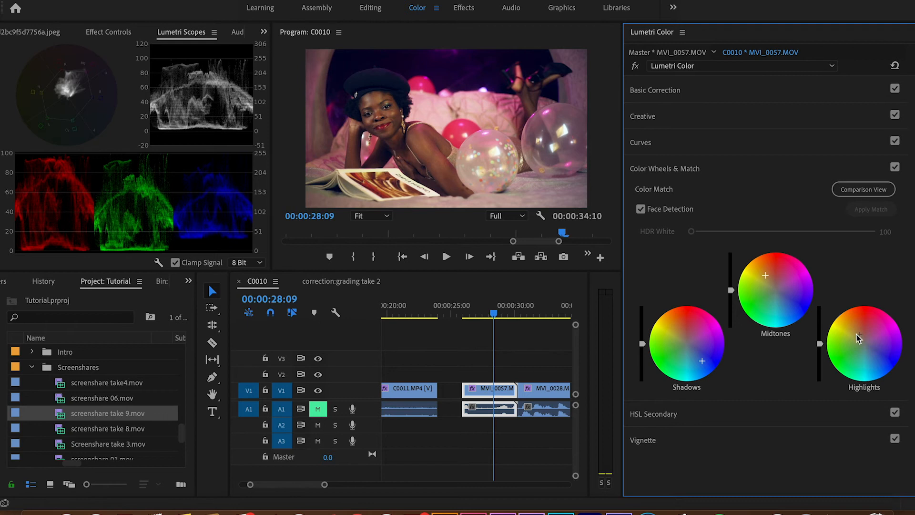
left_click_drag(860, 343, 860, 342)
- Reset the highlights, midtones and shadows color wheels of the MVI_0057.MOV clip to neutral
double_click(863, 342)
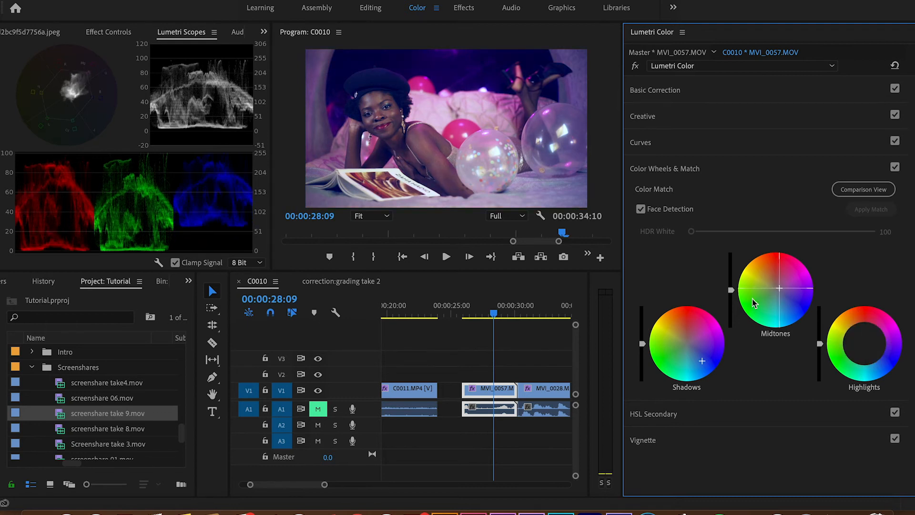
double_click(778, 289)
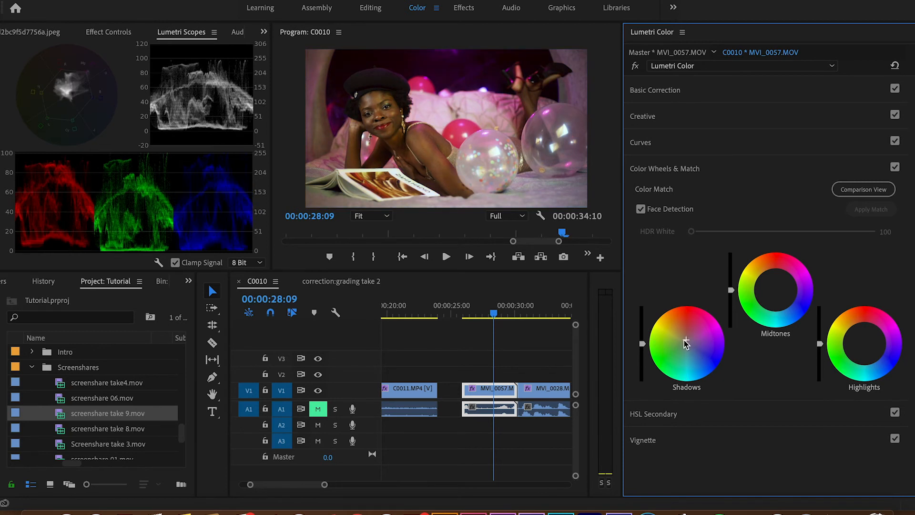
double_click(687, 344)
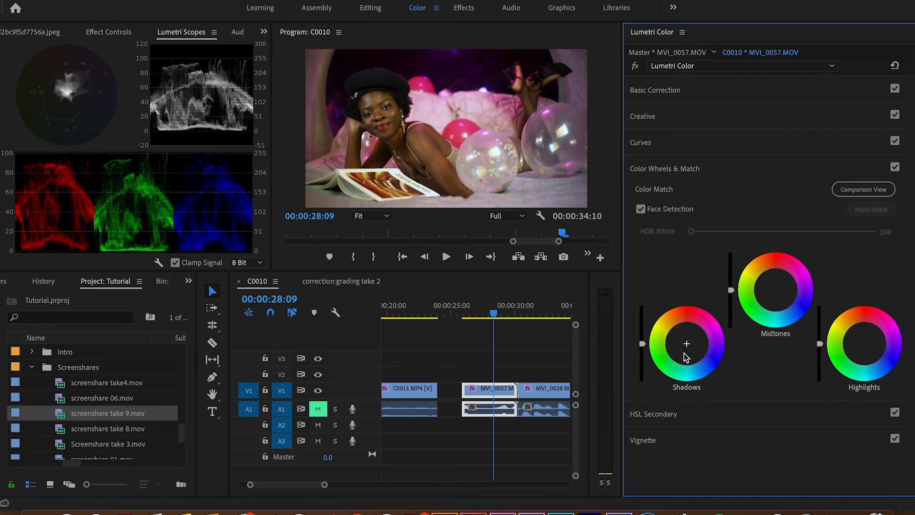
- Tint the MVI_0057.MOV clip's shadows slightly toward blue and its midtones slightly toward warm orange with the color wheels
left_click(697, 354)
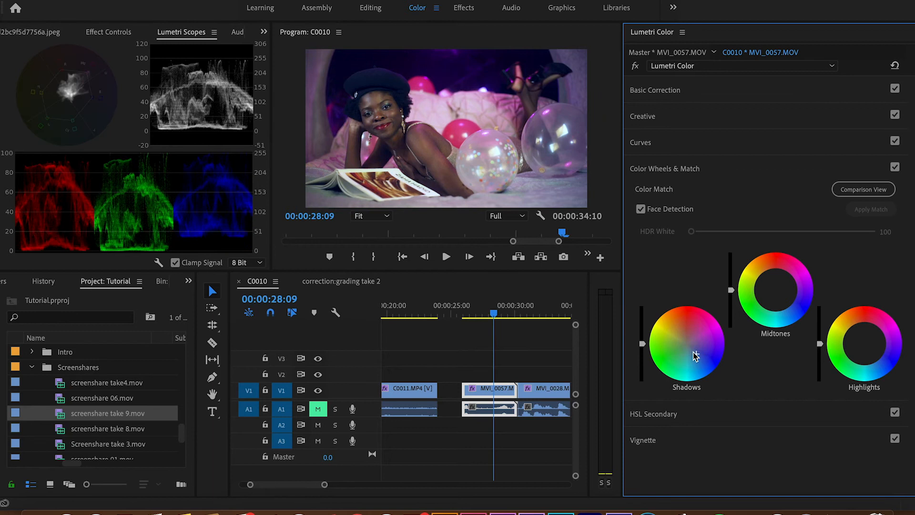
left_click_drag(789, 286, 783, 287)
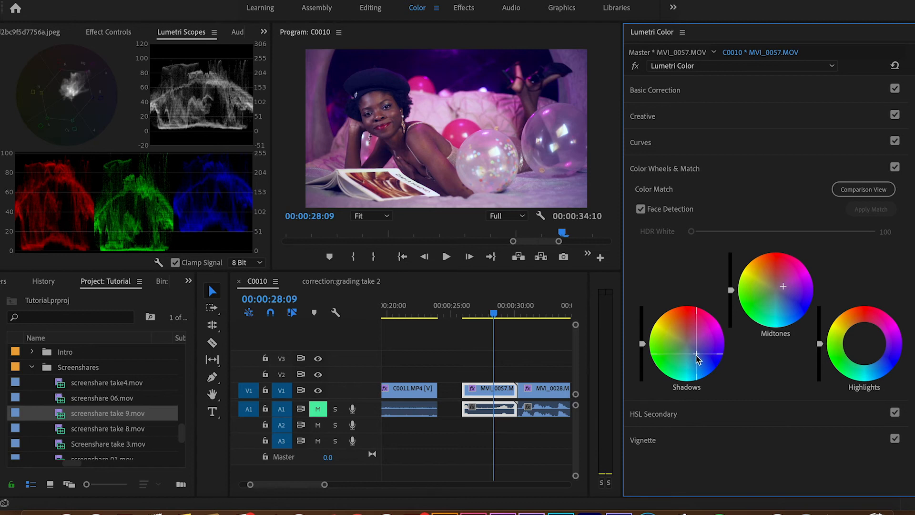
left_click_drag(698, 353, 697, 354)
left_click_drag(786, 285, 786, 290)
left_click_drag(785, 294, 770, 282)
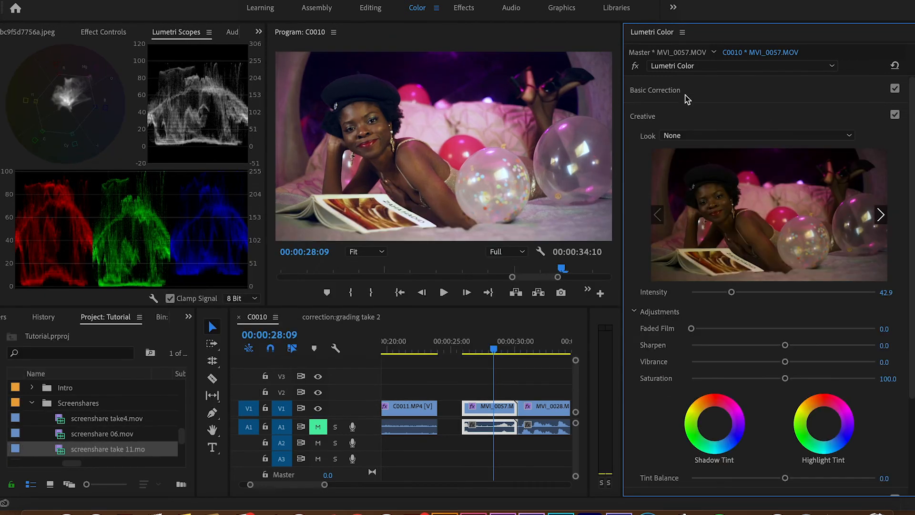
- Try a gentle three-point S-curve on the MVI_0057.MOV clip's white RGB curve, and reset the curve to a straight line
scroll(911, 243, "down", 3)
scroll(911, 242, "down", 2)
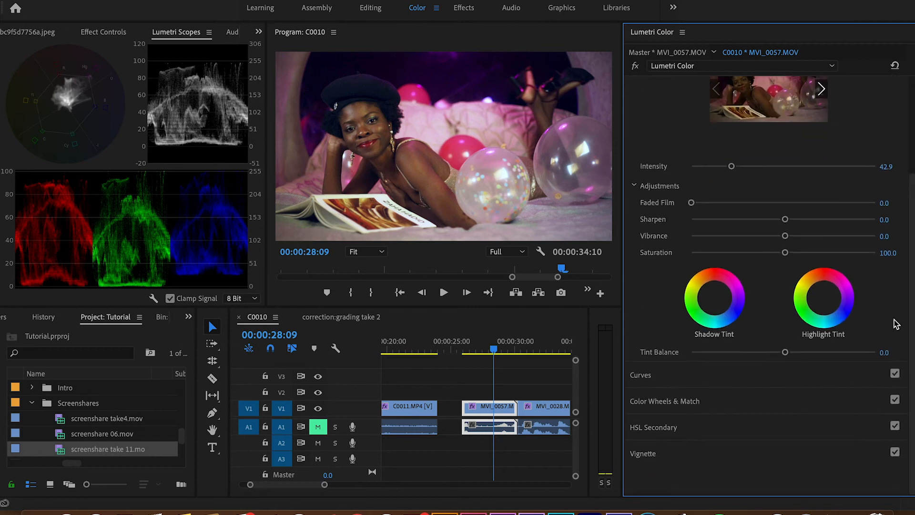
left_click(658, 405)
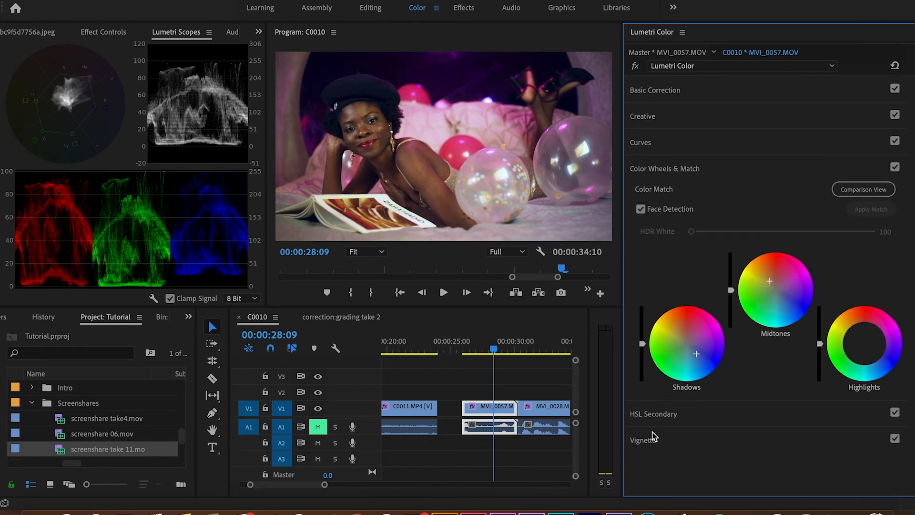
left_click(661, 148)
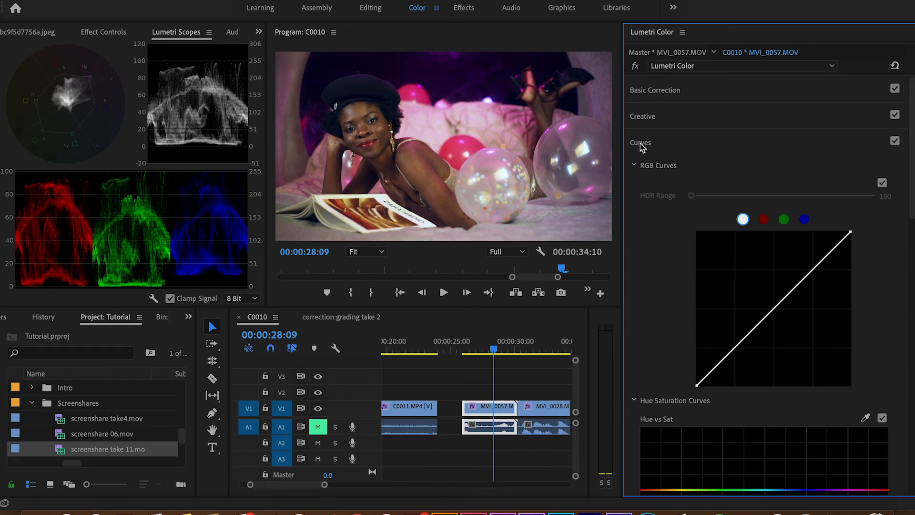
left_click(739, 343)
left_click(778, 304)
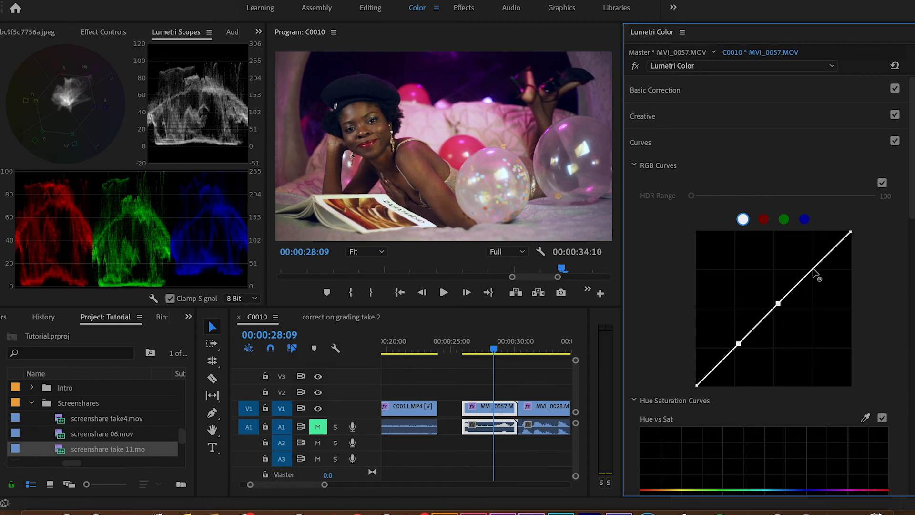
left_click_drag(813, 269, 812, 265)
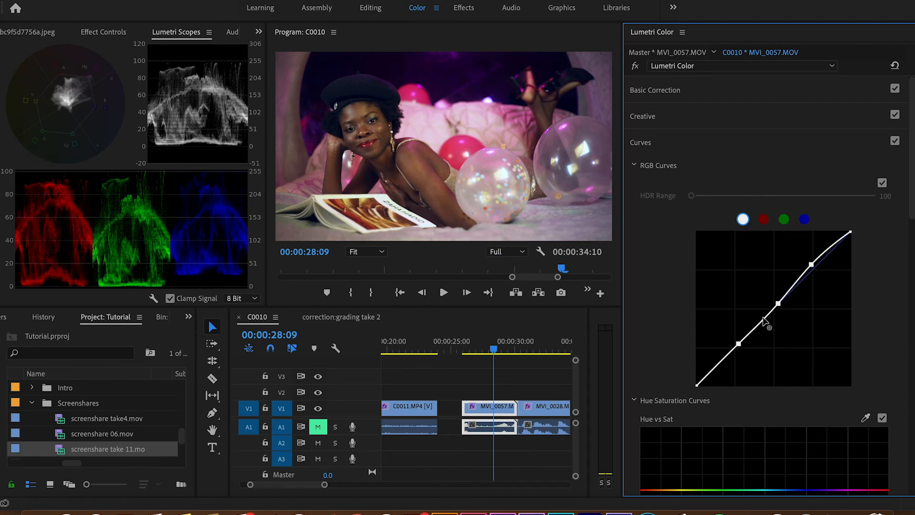
left_click_drag(739, 345, 743, 348)
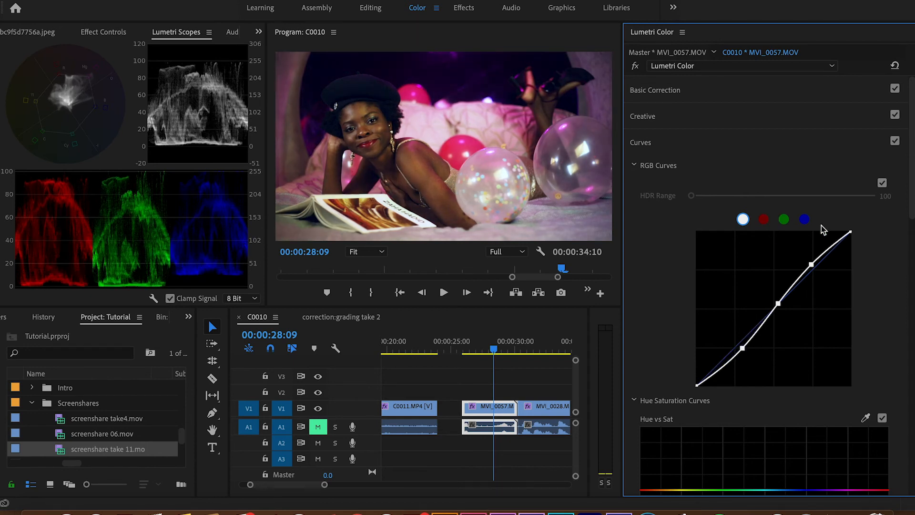
double_click(786, 275)
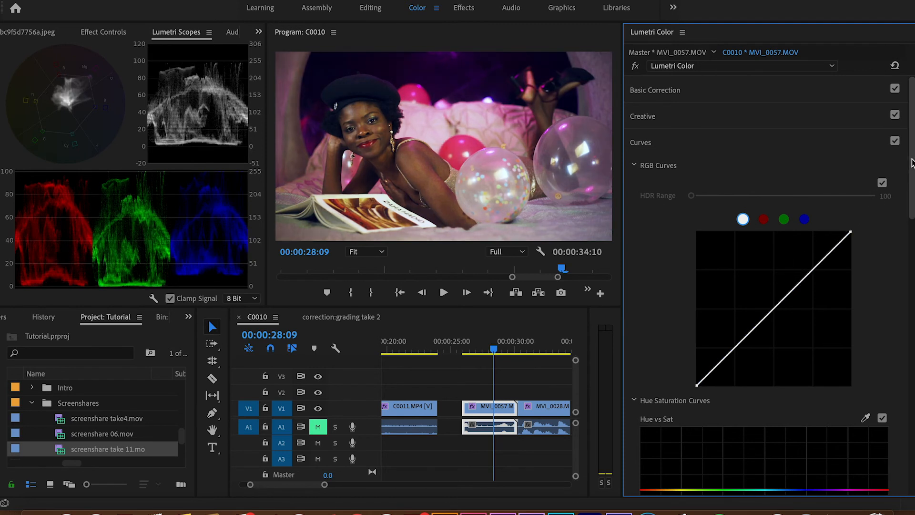
- Look through the Hue vs Sat, Hue vs Hue, Hue vs Luma and Luma vs Sat curves, and return to Hue vs Sat
scroll(908, 200, "down", 4)
scroll(908, 212, "down", 3)
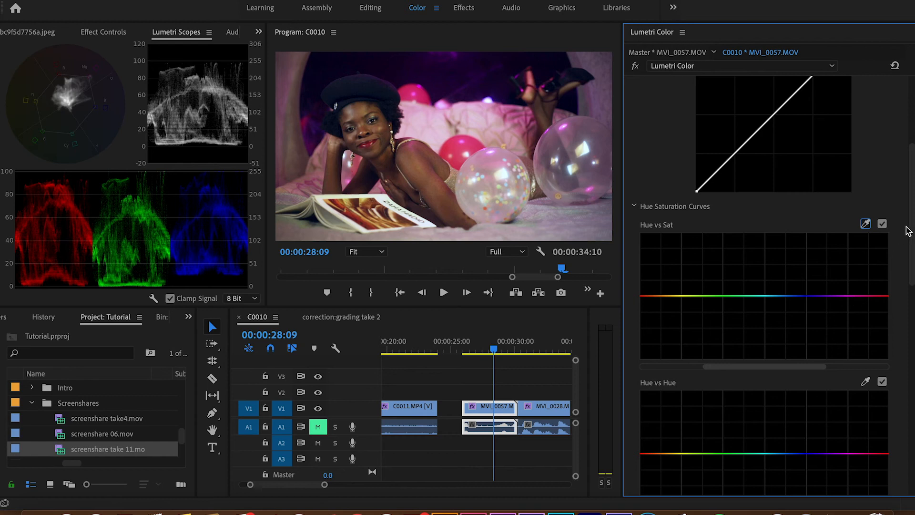
scroll(911, 257, "down", 2)
scroll(911, 285, "down", 4)
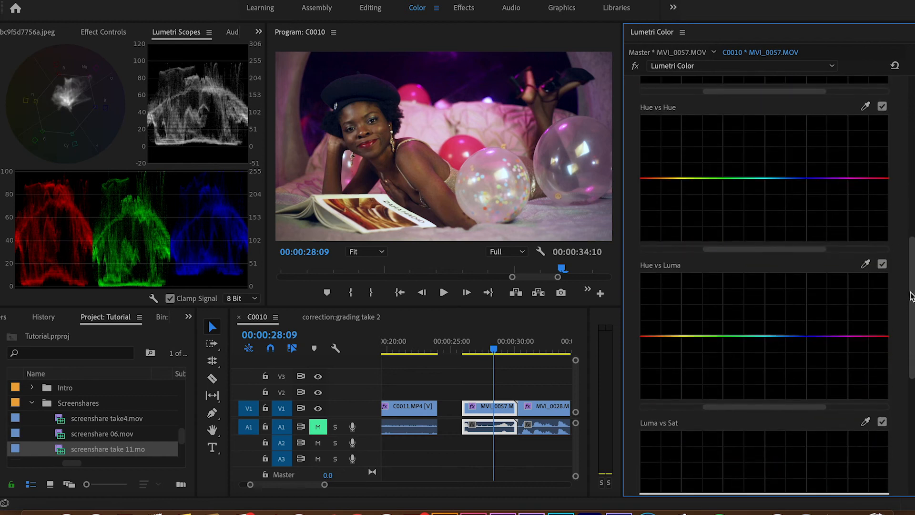
scroll(908, 239, "up", 7)
scroll(906, 212, "down", 2)
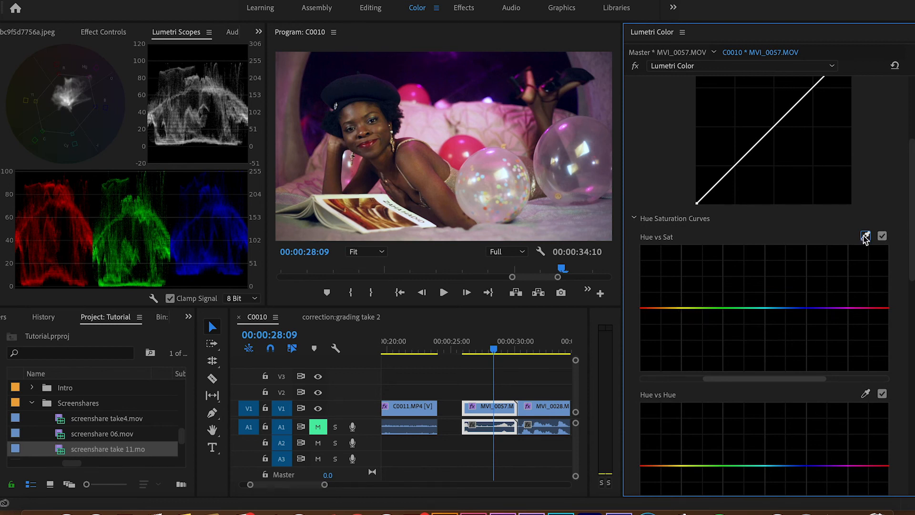
- Try desaturating the red balloon by sampling it on the Hue vs Sat curve, lowering the reds and widening the range, and reset the curve
left_click(471, 147)
left_click(881, 308)
left_click_drag(881, 309, 880, 366)
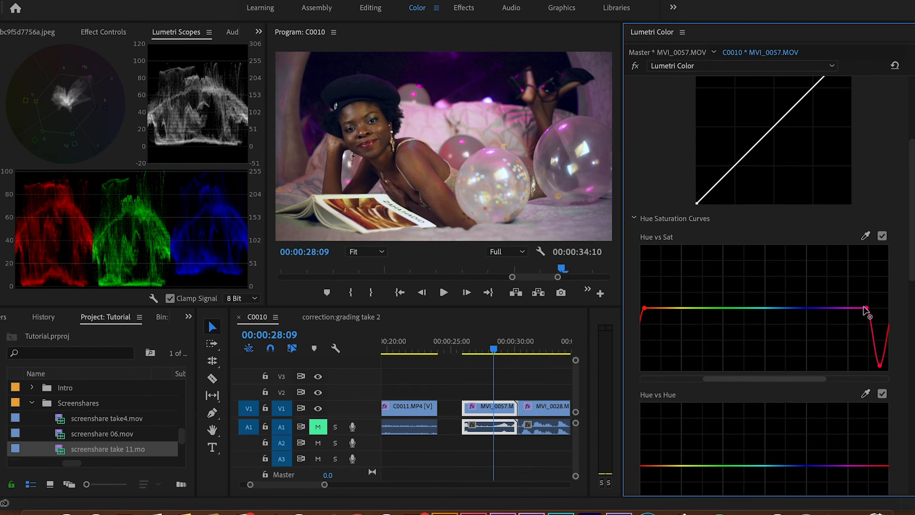
left_click_drag(865, 309, 845, 310)
left_click_drag(645, 310, 658, 310)
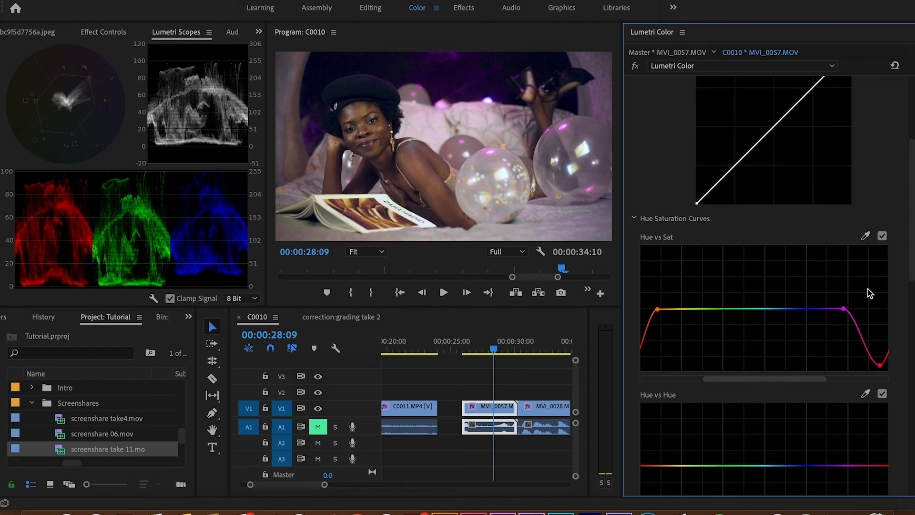
double_click(826, 287)
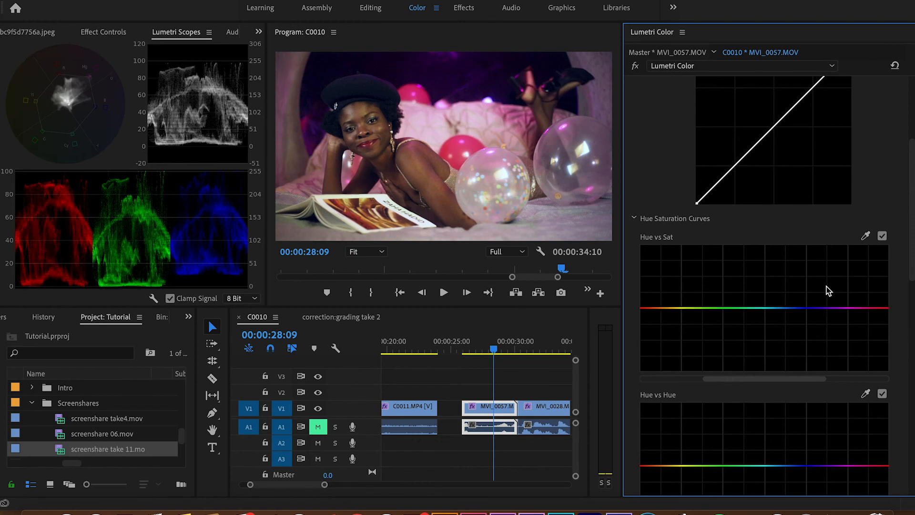
- Try shifting the red balloon's hue by sampling it on the Hue vs Hue curve and moving the red point, and reset the curve
left_click_drag(913, 246, 905, 304)
left_click(866, 234)
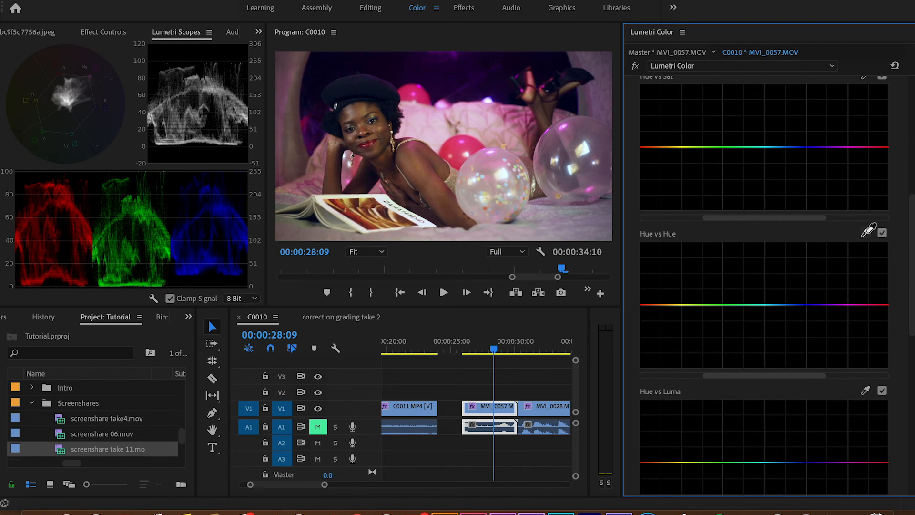
left_click(459, 141)
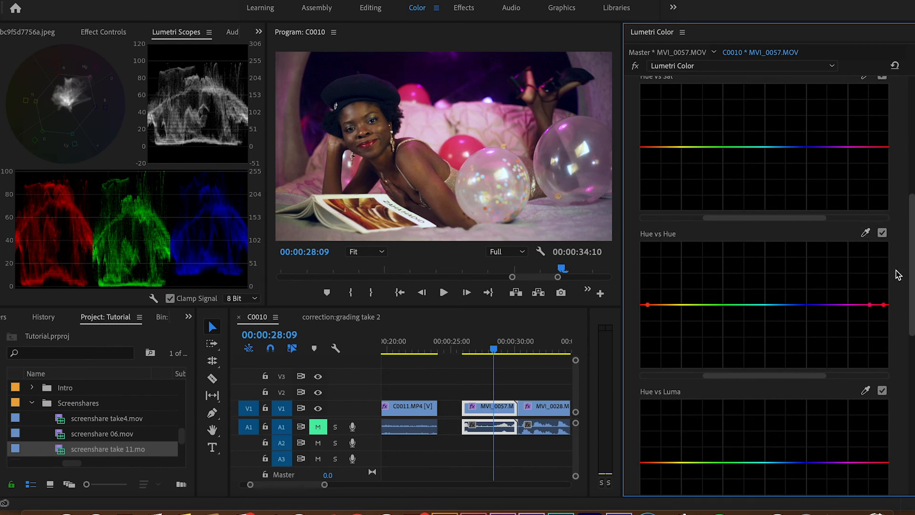
mouse_move(884, 305)
left_mouse_down()
mouse_move(885, 341)
mouse_move(884, 255)
mouse_move(882, 311)
left_mouse_up()
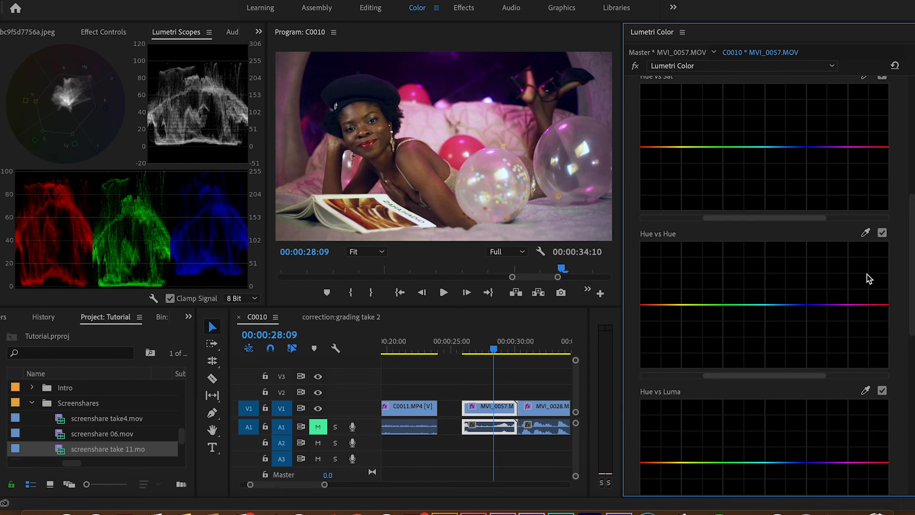
- Try changing the red balloon's brightness by sampling it on the Hue vs Luma curve and moving the red point, and reset the curve
scroll(912, 268, "down", 4)
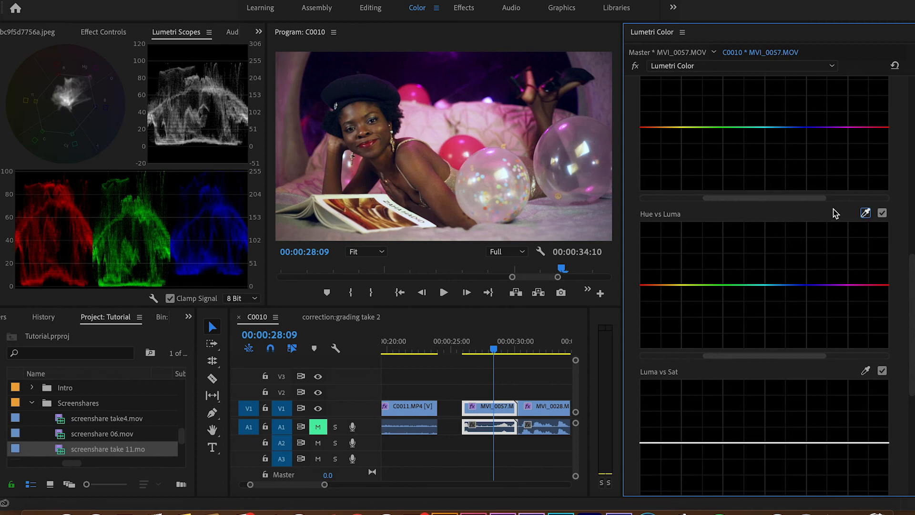
left_click(297, 119)
left_click(459, 140)
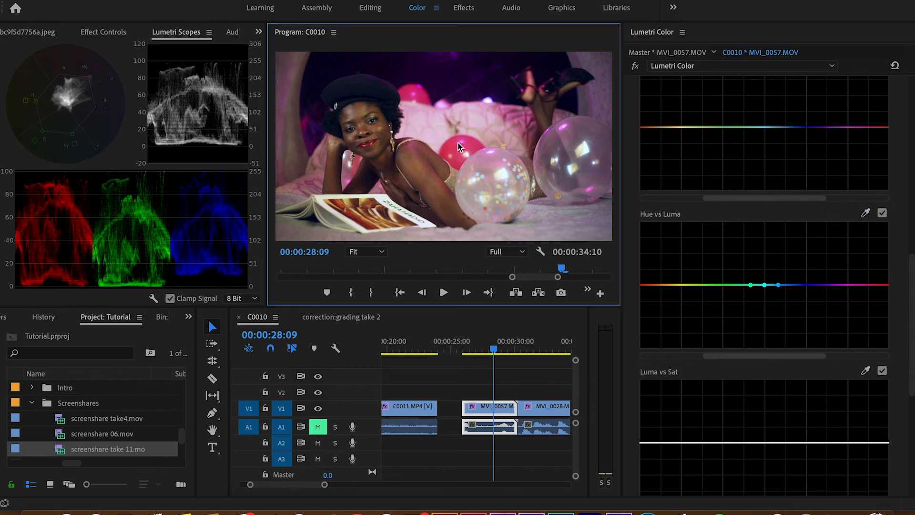
left_click(870, 210)
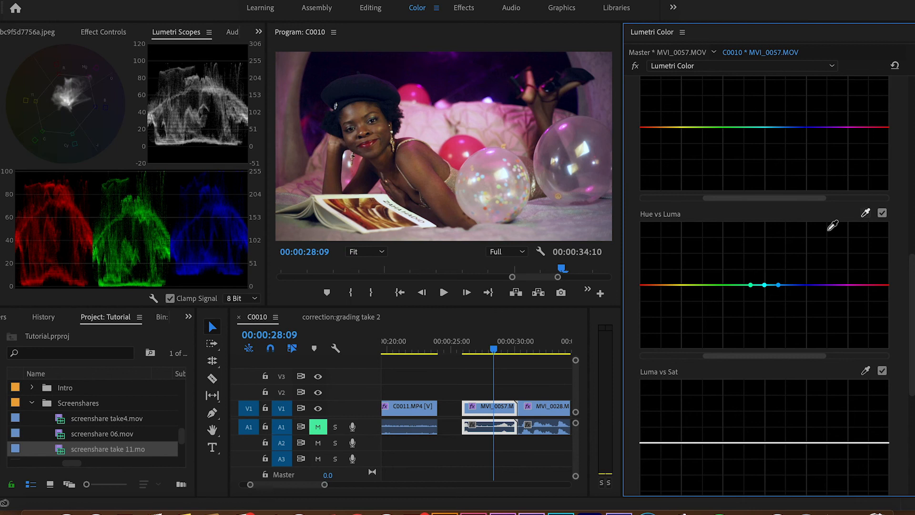
mouse_move(884, 288)
left_mouse_down()
mouse_move(884, 253)
mouse_move(886, 330)
mouse_move(881, 273)
left_mouse_up()
double_click(870, 268)
- Try lowering saturation at the red balloon's brightness level by sampling it on the Luma vs Sat curve and pulling the middle point down
left_click_drag(912, 278, 909, 341)
left_click(866, 131)
left_click(459, 149)
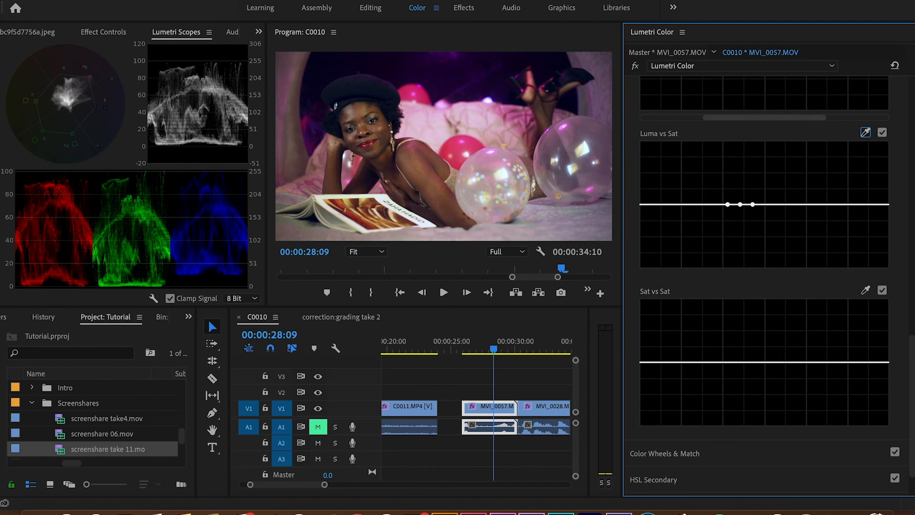
mouse_move(741, 206)
left_mouse_down()
mouse_move(737, 150)
mouse_move(742, 266)
mouse_move(744, 207)
left_mouse_up()
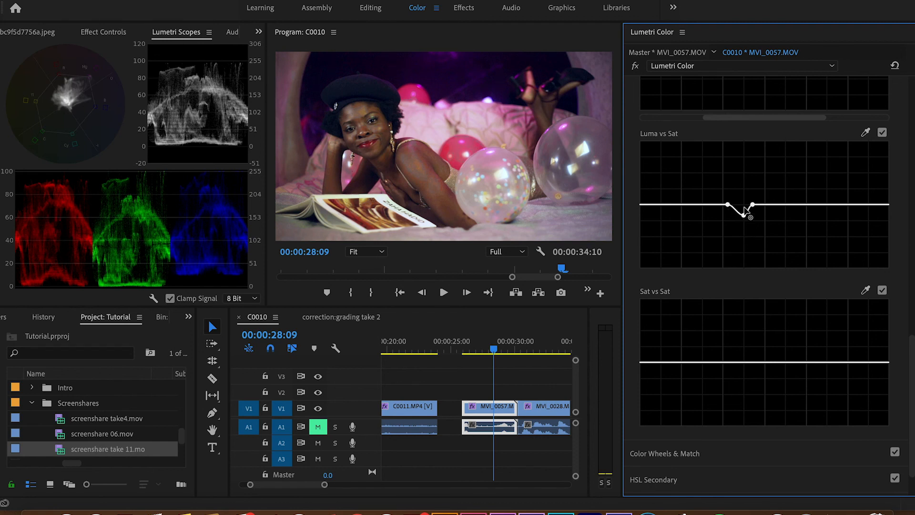
- Try lowering the red balloon's saturation by sampling it on the Sat vs Sat curve and pulling the point down, and reset the curve
left_click(866, 290)
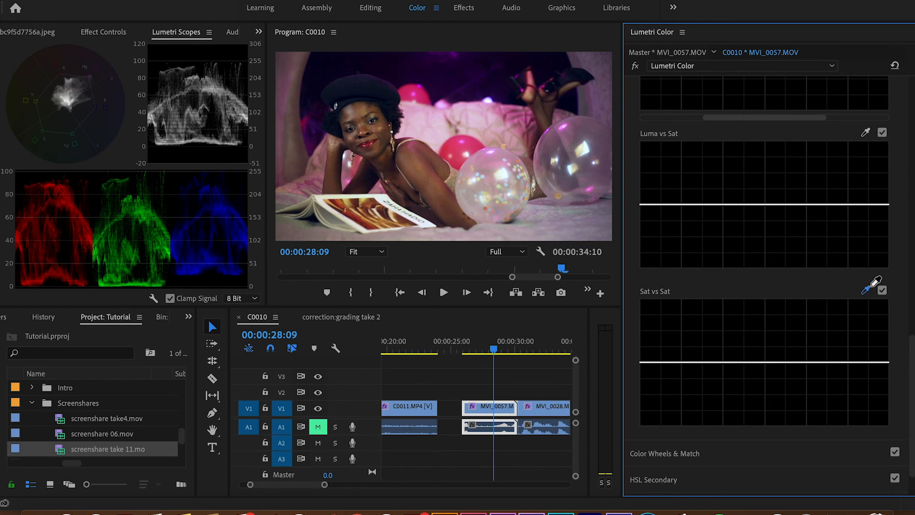
left_click(463, 147)
left_click_drag(750, 354, 758, 424)
double_click(762, 333)
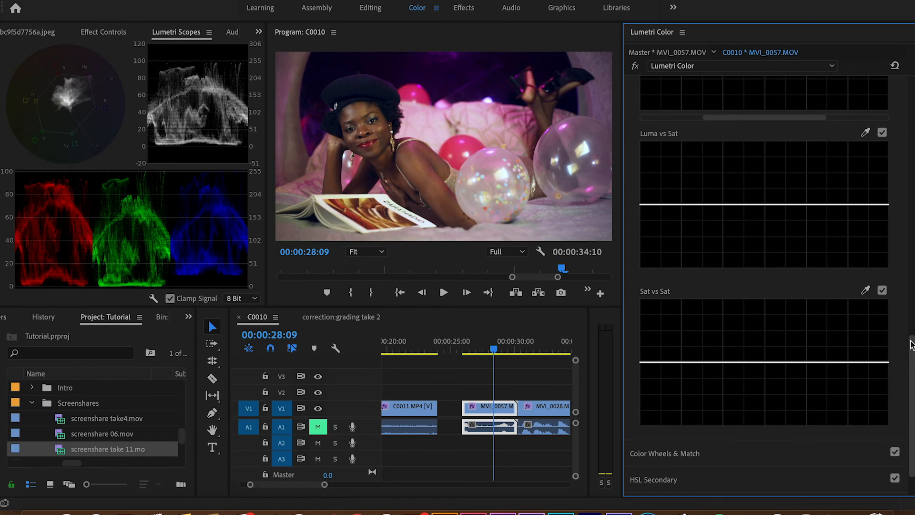
scroll(911, 267, "up", 3)
scroll(911, 286, "up", 3)
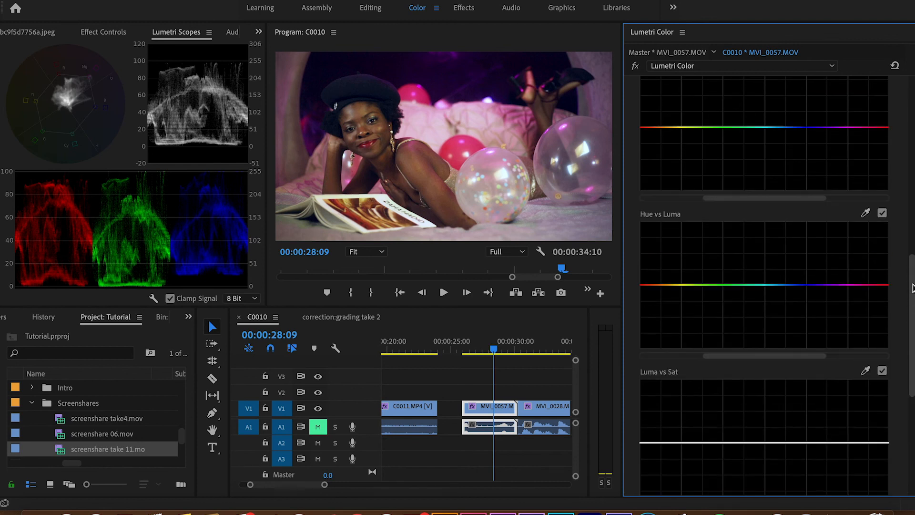
scroll(912, 286, "up", 8)
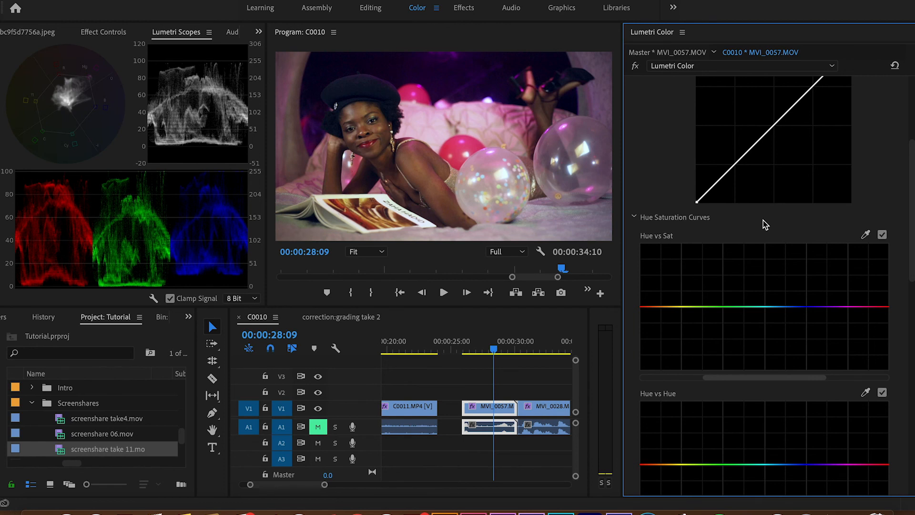
left_click_drag(911, 241, 907, 466)
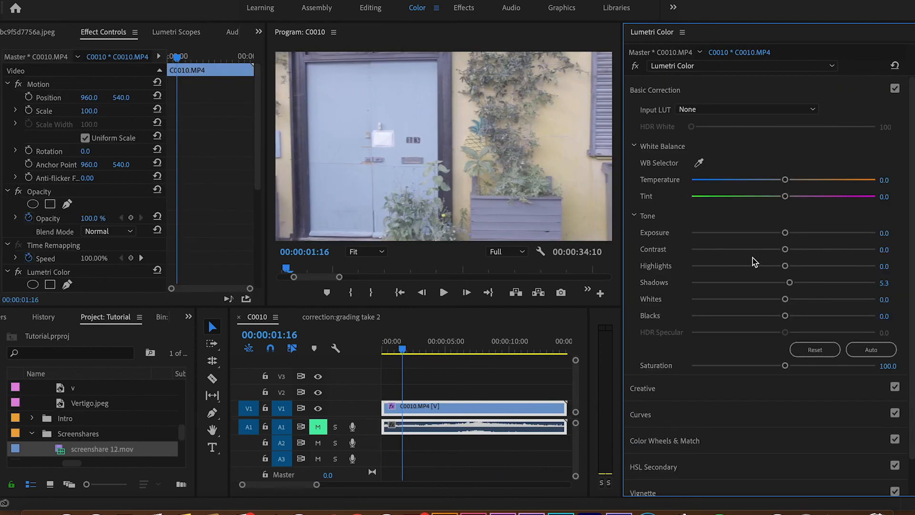
- Correct the C0010.MP4 clip at 00:00:02:20 with blacks -23.9, highlights -10.7, exposure 0.4 and saturation 117.0
mouse_move(403, 350)
left_mouse_down()
mouse_move(435, 353)
mouse_move(417, 352)
left_mouse_up()
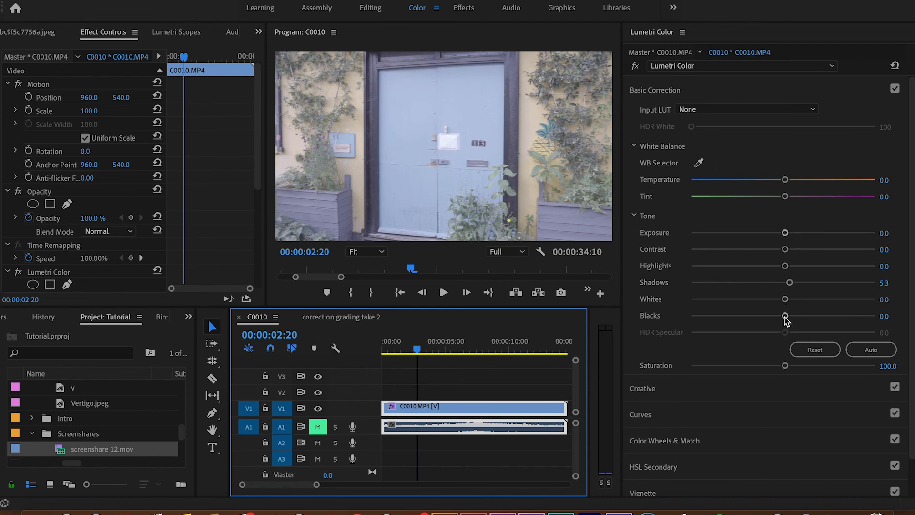
left_click_drag(785, 317, 762, 317)
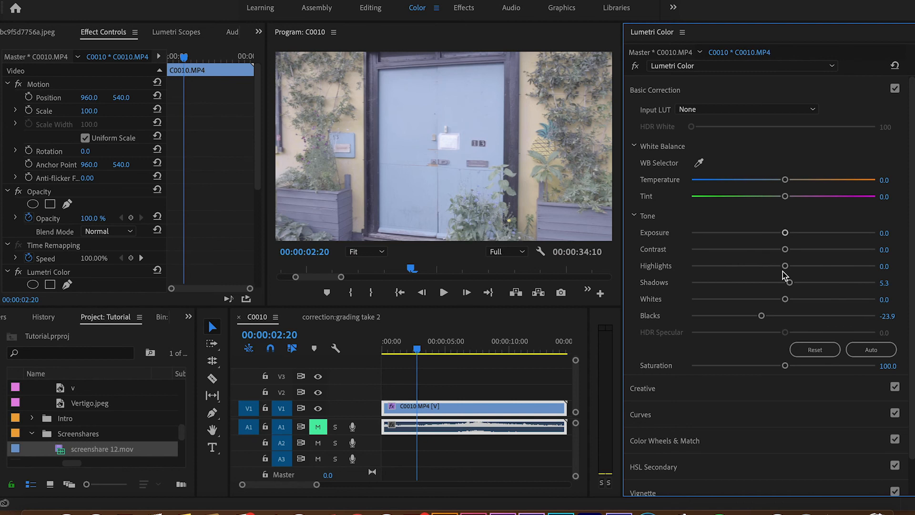
left_click_drag(785, 266, 773, 267)
left_click_drag(785, 232, 792, 234)
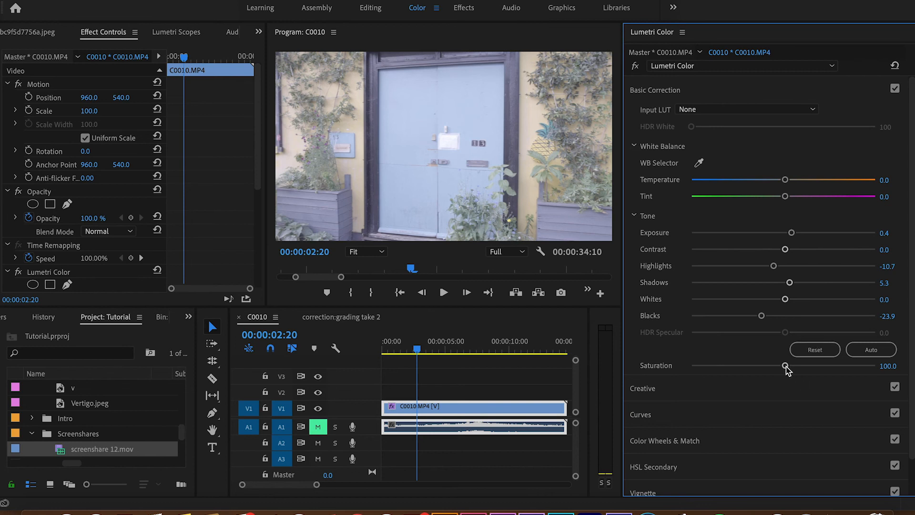
left_click_drag(787, 366, 799, 366)
- Apply the Heulandite - Log.cube file as the C0010.MP4 clip's creative look and set its intensity to 36.7
left_click(649, 389)
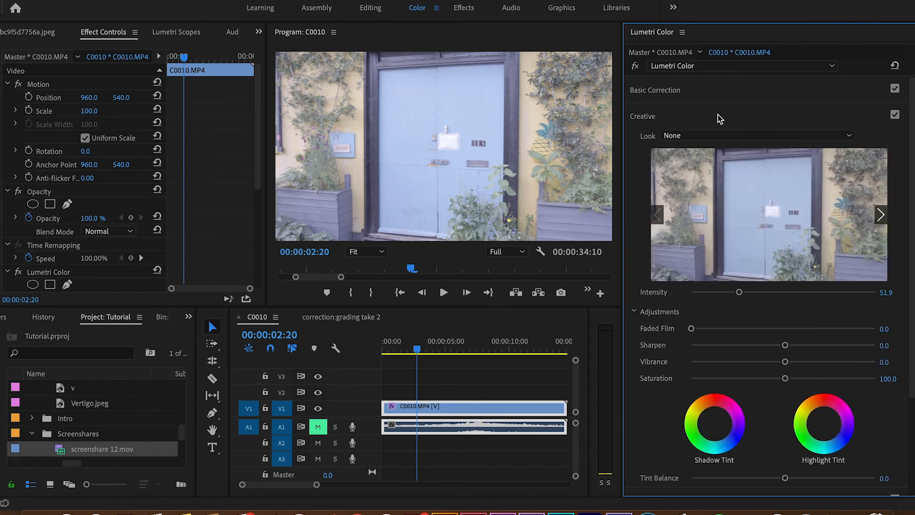
left_click(703, 136)
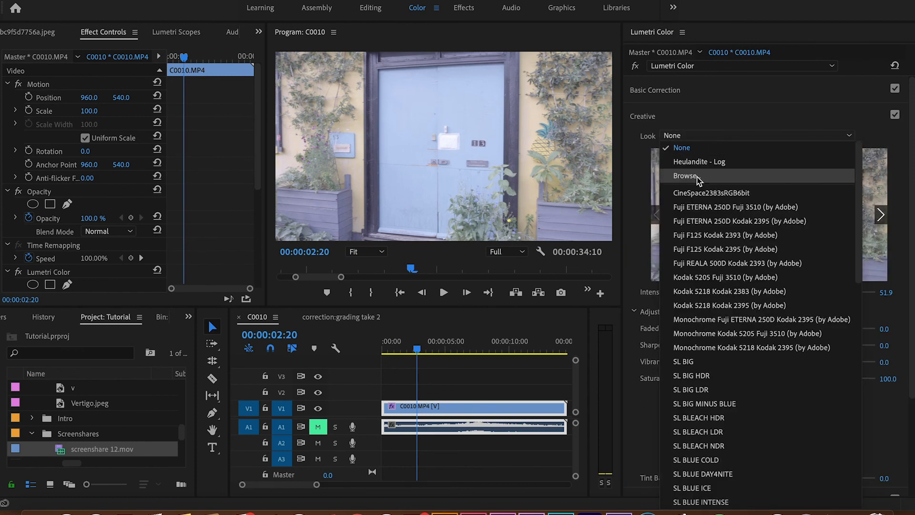
left_click(687, 176)
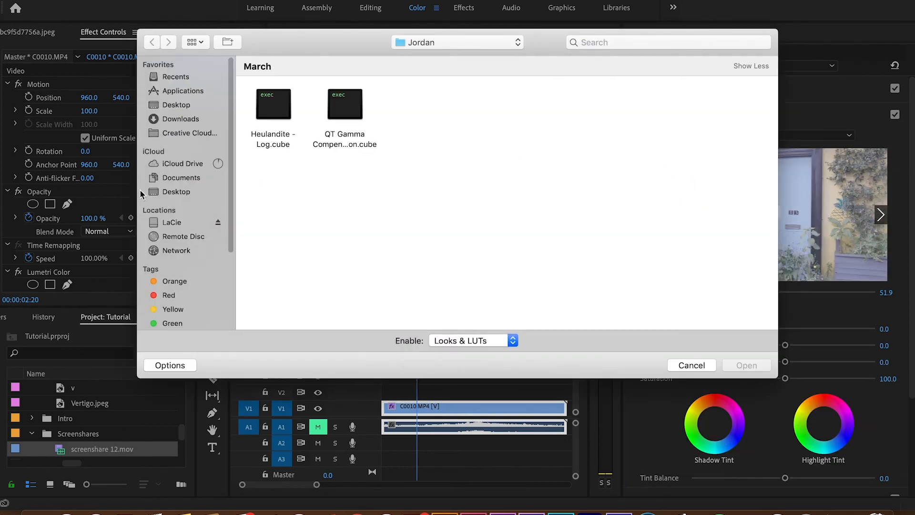
double_click(280, 107)
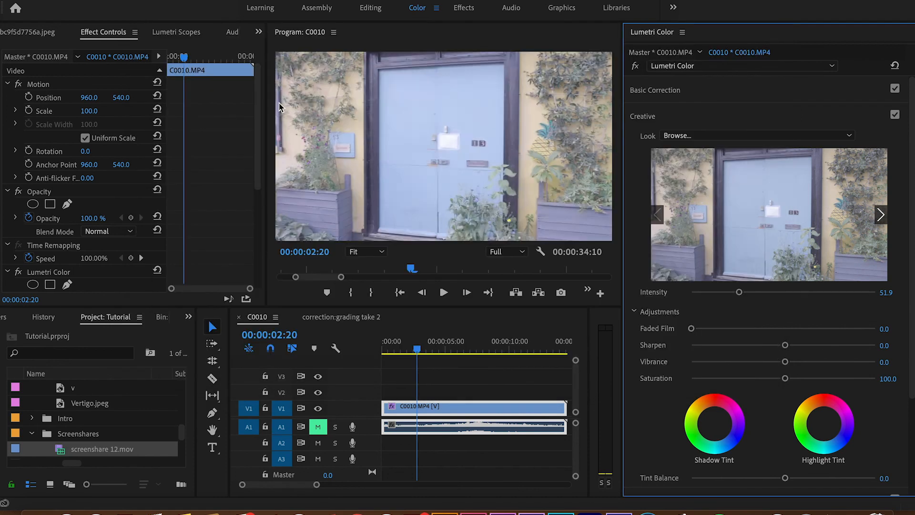
left_click_drag(739, 292, 725, 293)
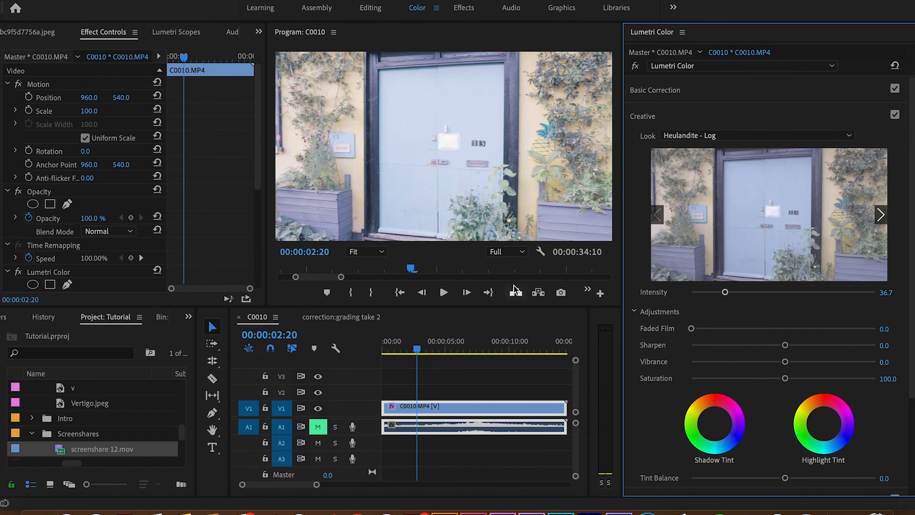
- Lower the C0010.MP4 clip's highlights to -29.4, whites to -15.6 and shadows to -43.9 in the basic correction
left_click(664, 97)
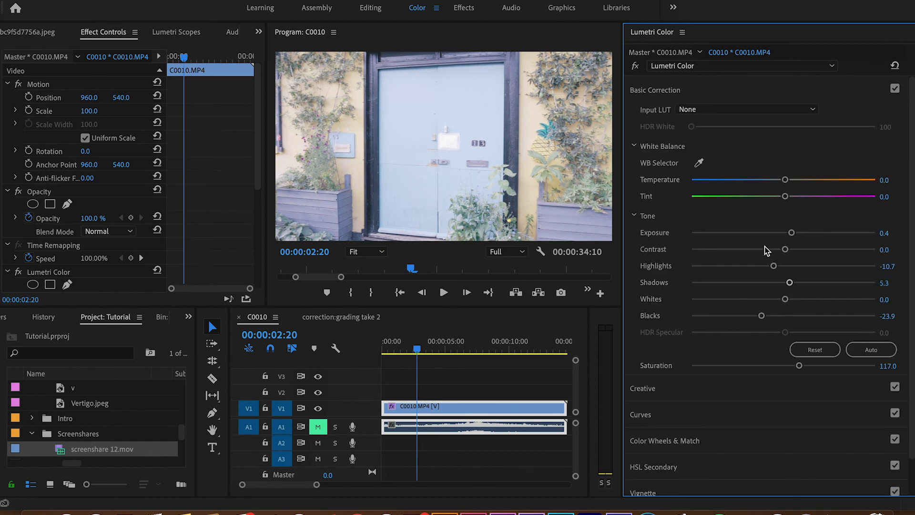
left_click_drag(776, 268, 768, 267)
left_click(784, 301)
left_click_drag(785, 300, 769, 300)
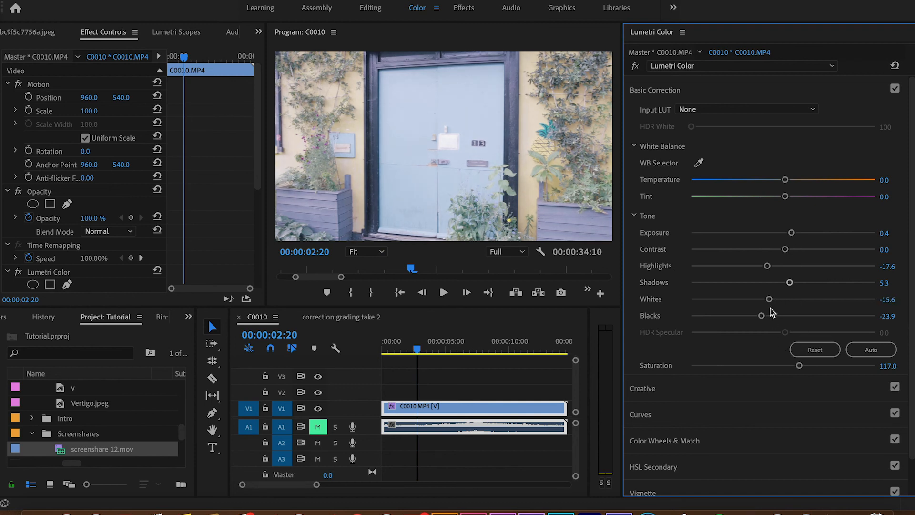
left_click_drag(789, 285, 756, 271)
- Inspect the C0010.MP4 grade at 00:00:10:10, compare it with the Lumetri Color effect switched off and on, and return toward the clip's start
left_click_drag(418, 353, 514, 360)
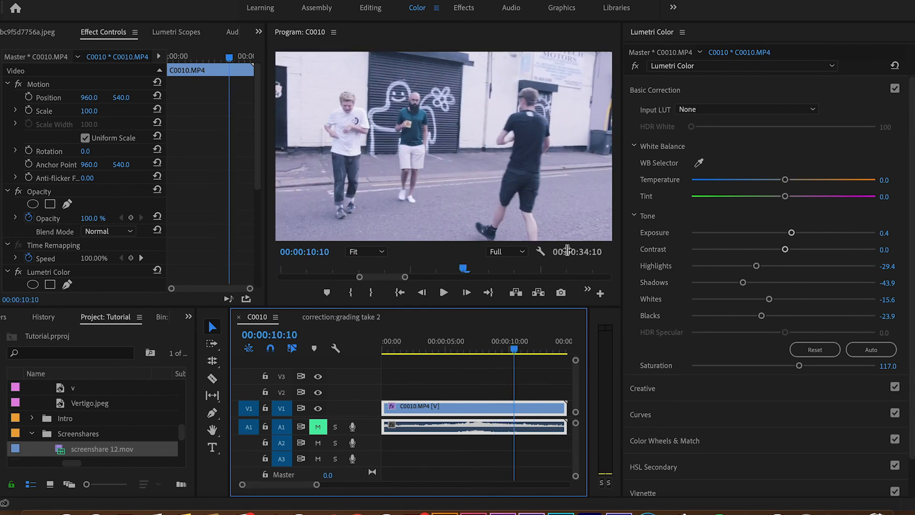
left_click(636, 66)
left_click(636, 66)
left_click_drag(515, 353, 425, 353)
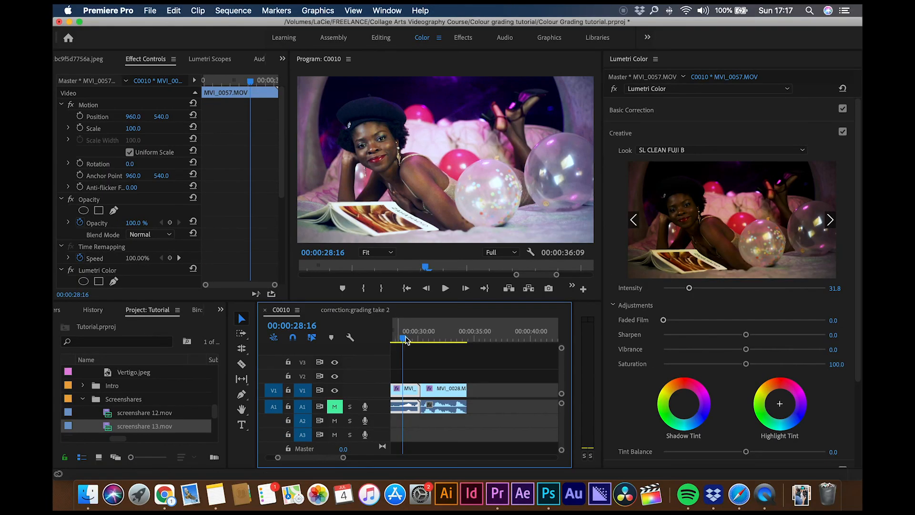
- Compare the graded MVI_0057.MOV and MVI_0028.MOV clips by moving the playhead back and forth between them
left_click_drag(403, 339, 440, 342)
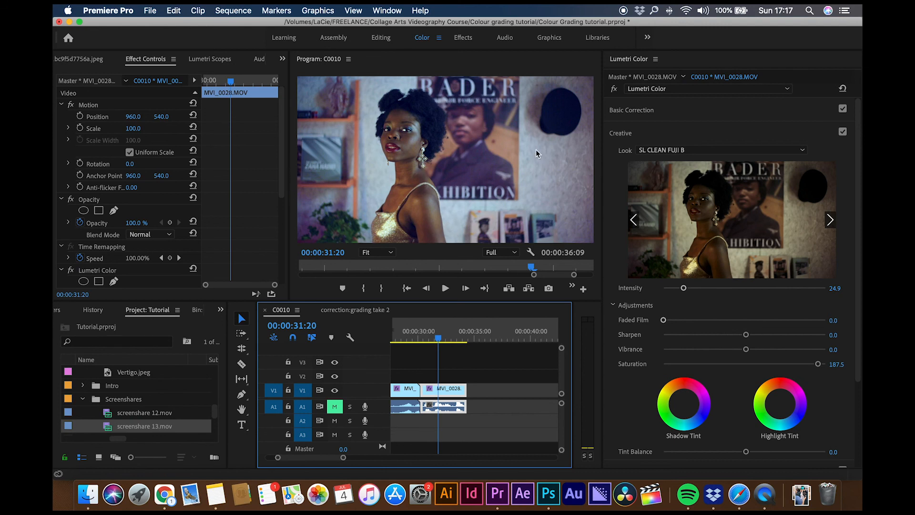
left_click(405, 338)
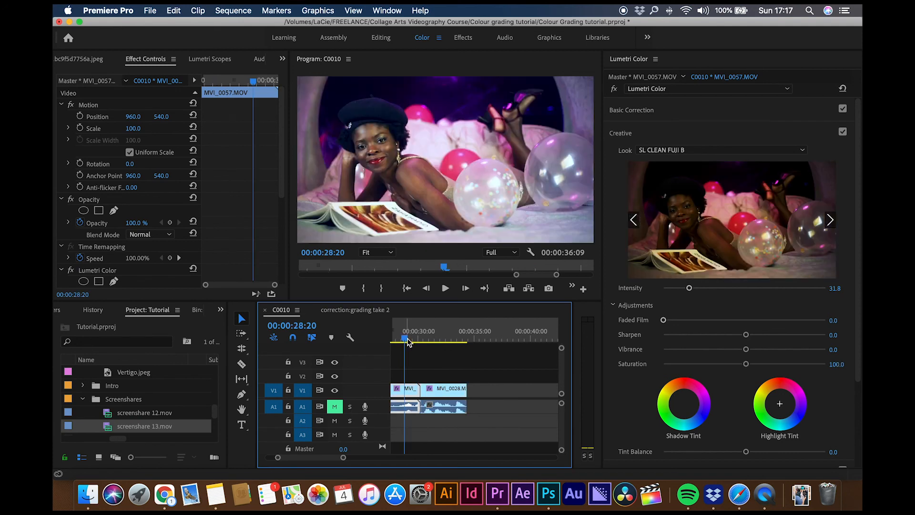
left_click_drag(433, 340, 440, 343)
left_click_drag(327, 462, 325, 462)
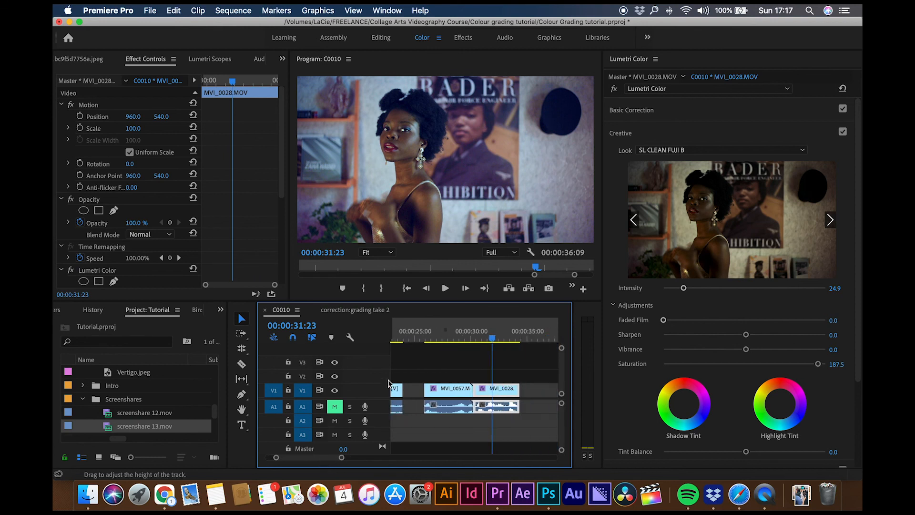
- Mark the sequence range from 00:00:25:22 at the start of MVI_0057.MOV to 00:00:34:11 at the end of MVI_0028.MOV
left_click(424, 341)
key("Left")
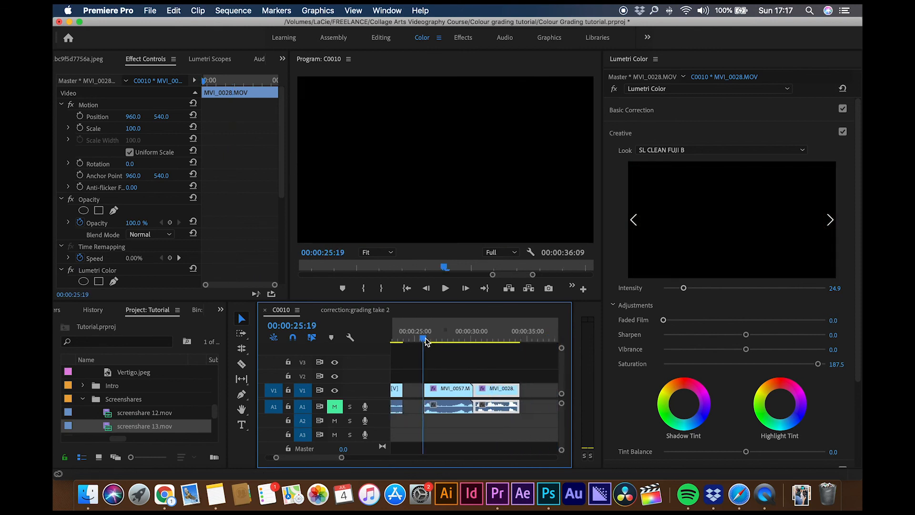
left_click(426, 341)
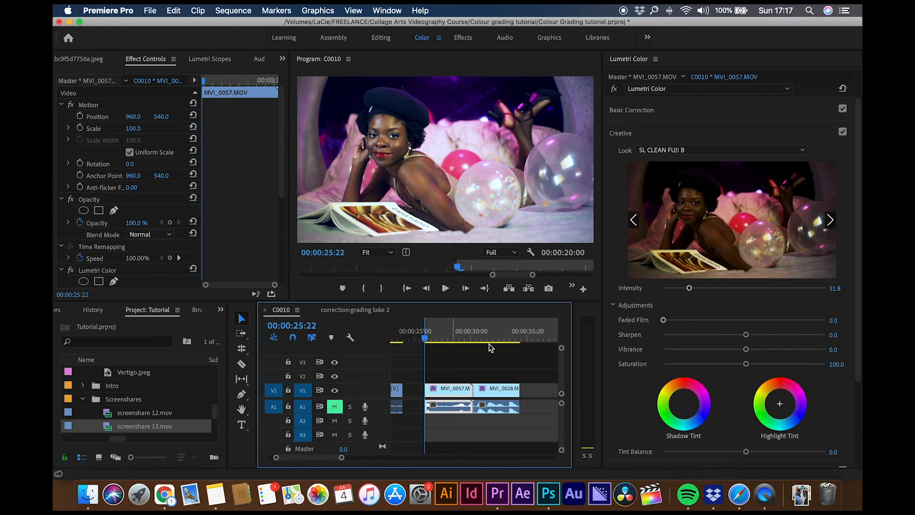
left_click(518, 341)
left_click(520, 341)
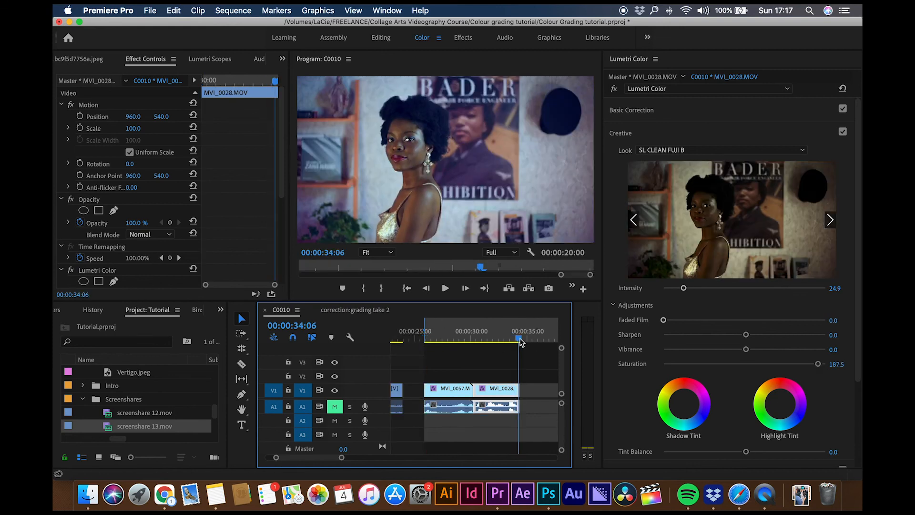
left_click(522, 340)
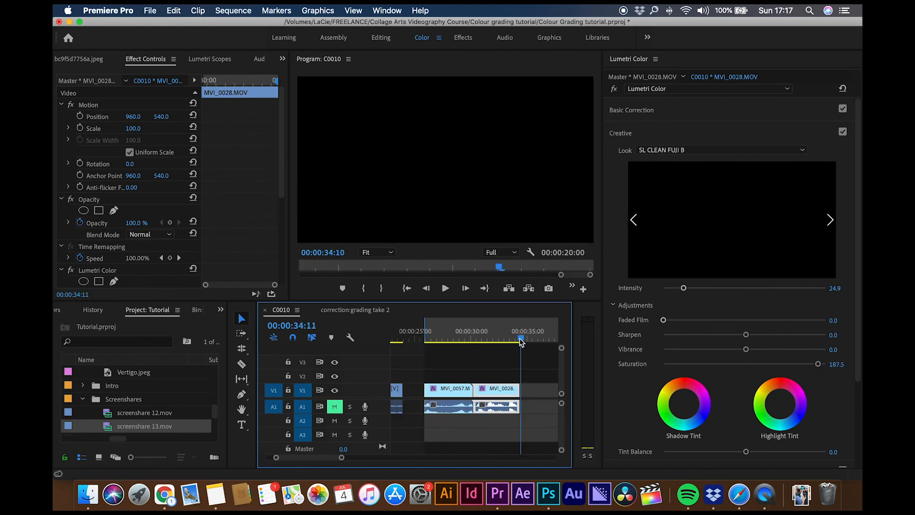
key("o")
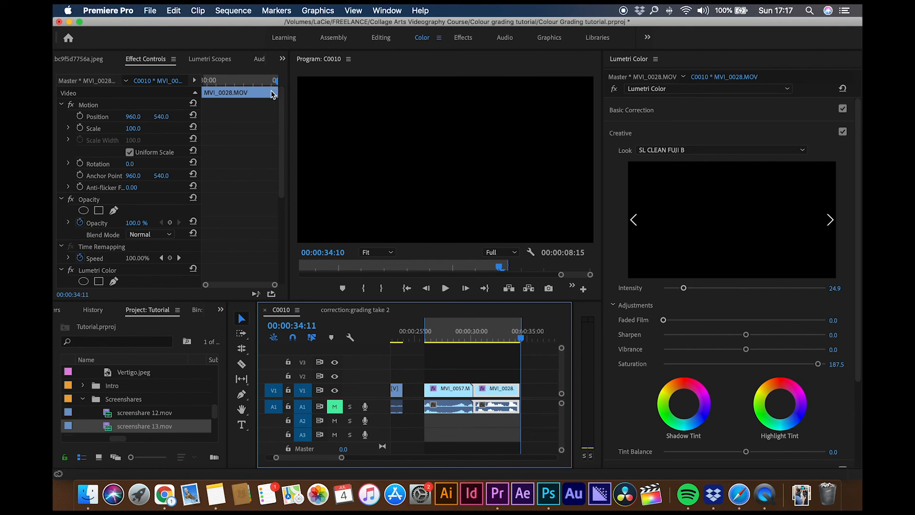
- Enable Display Color Management in the general preferences and view the MVI_0028.MOV and MVI_0057.MOV clips with it
left_click(107, 11)
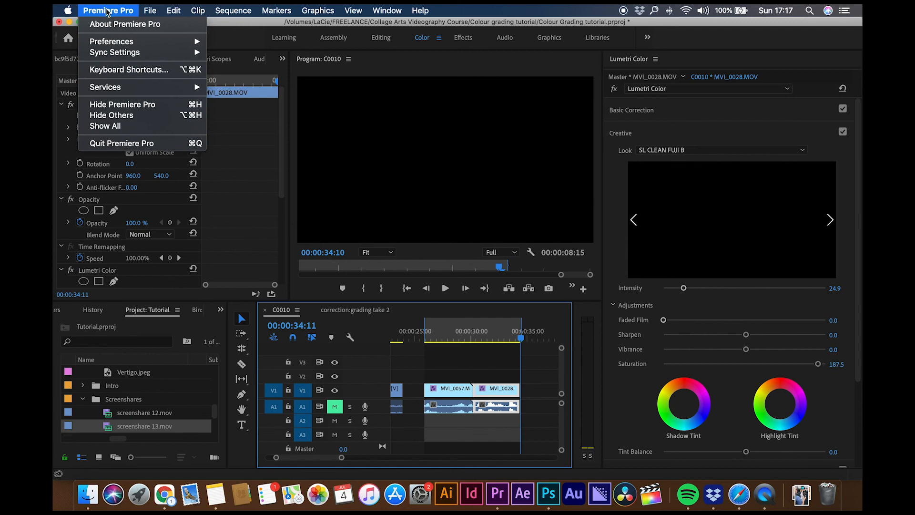
mouse_move(100, 46)
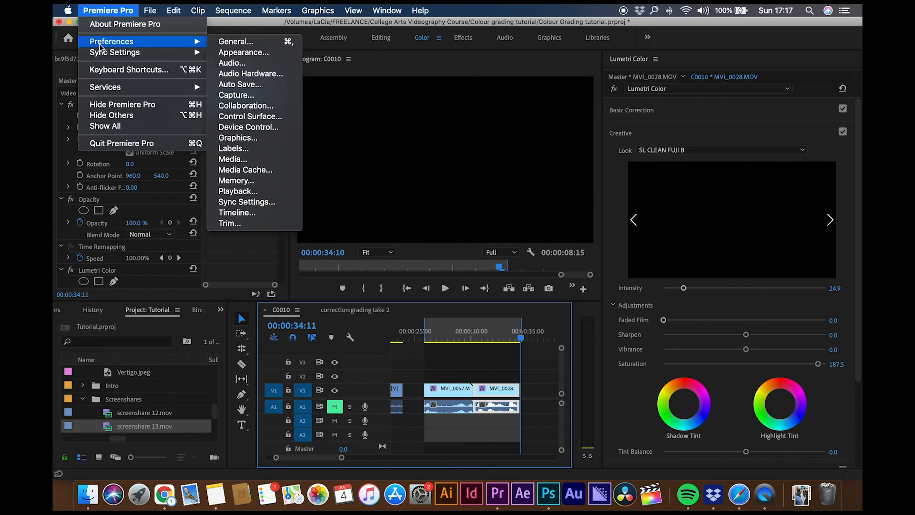
left_click(233, 42)
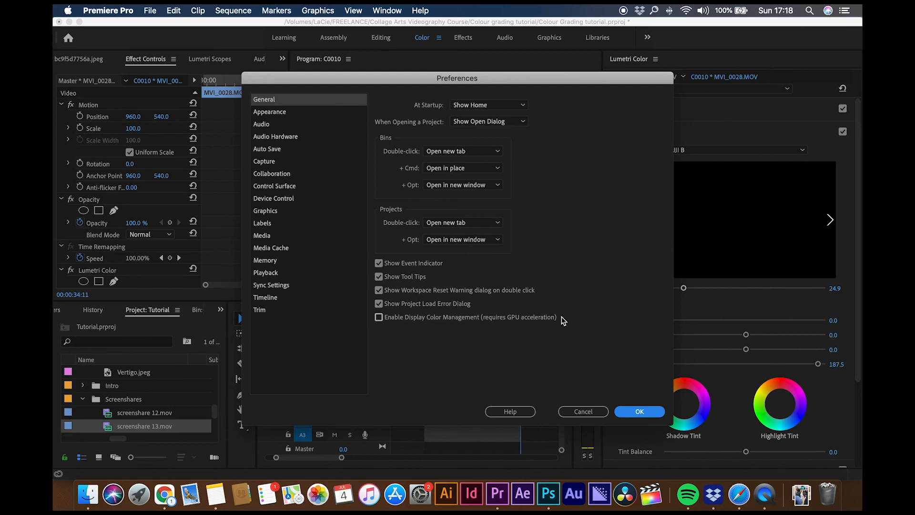
left_click(379, 317)
left_click(639, 412)
left_click(483, 343)
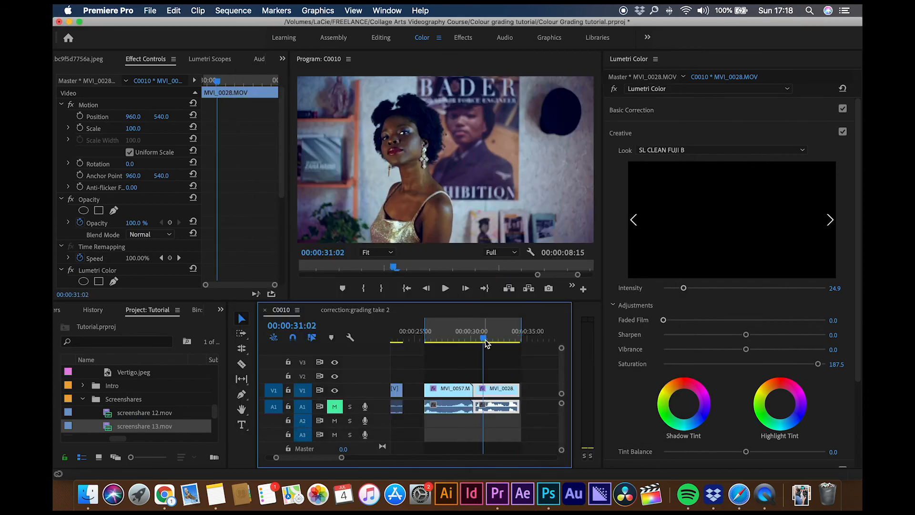
left_click(462, 342)
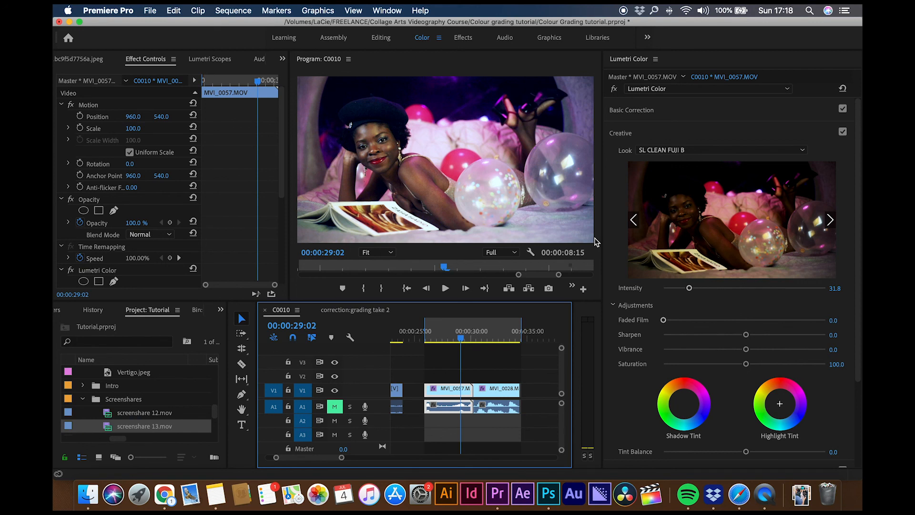
- Review the Display Color Management option in the general preferences and close the dialog
left_click(109, 10)
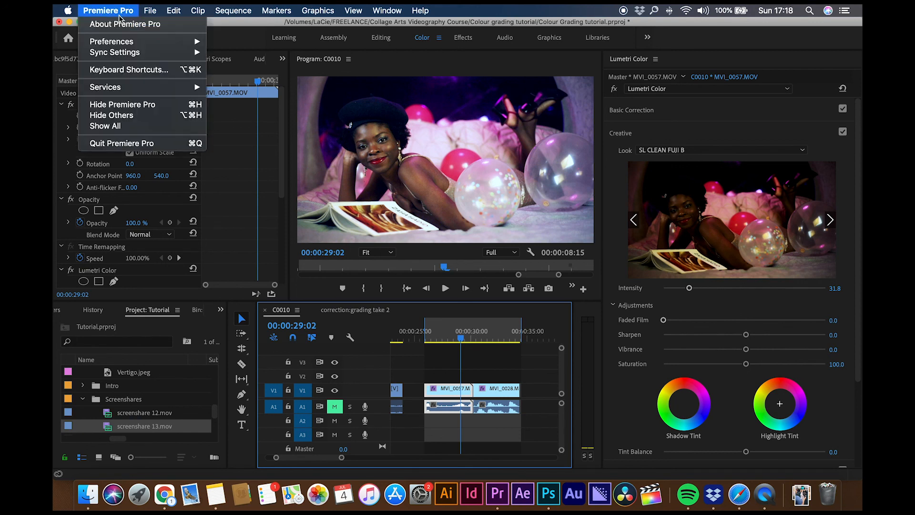
mouse_move(120, 43)
left_click(227, 44)
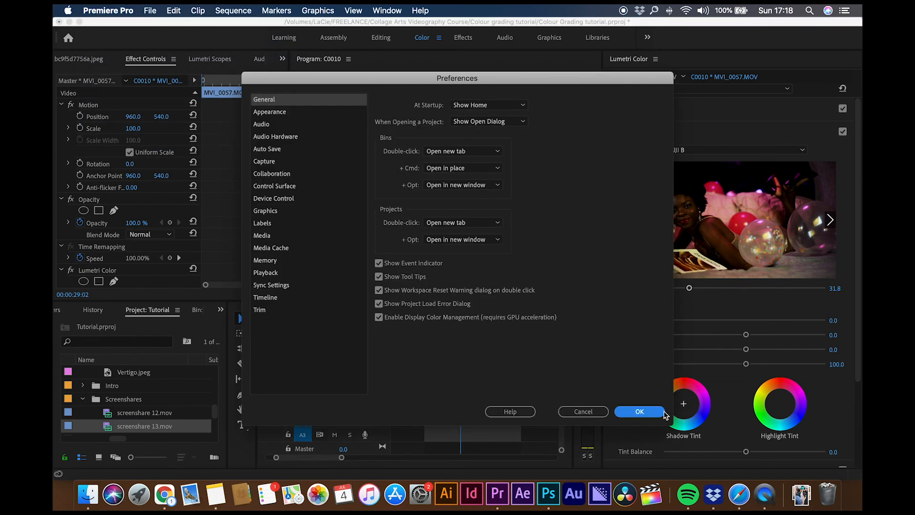
left_click(640, 412)
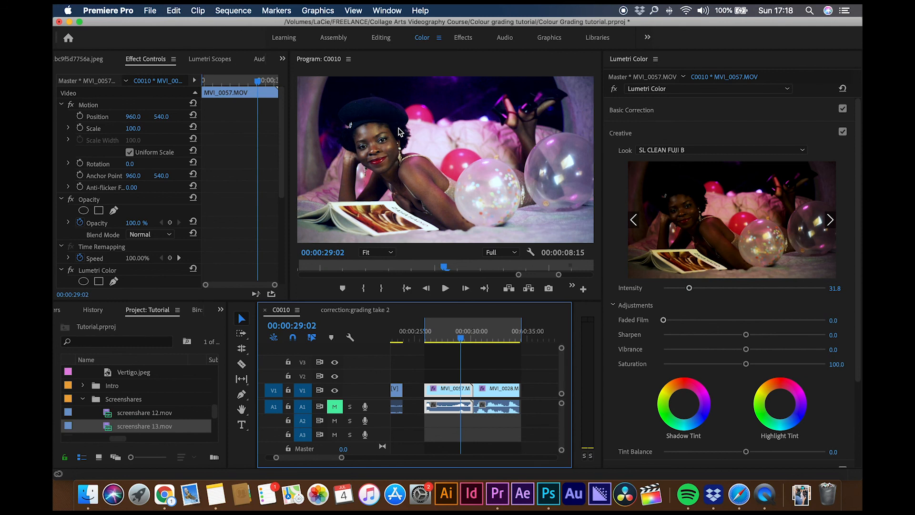
- Export the marked range as an H.264 video named Colour grading to the iCloud Desktop
key("super+m")
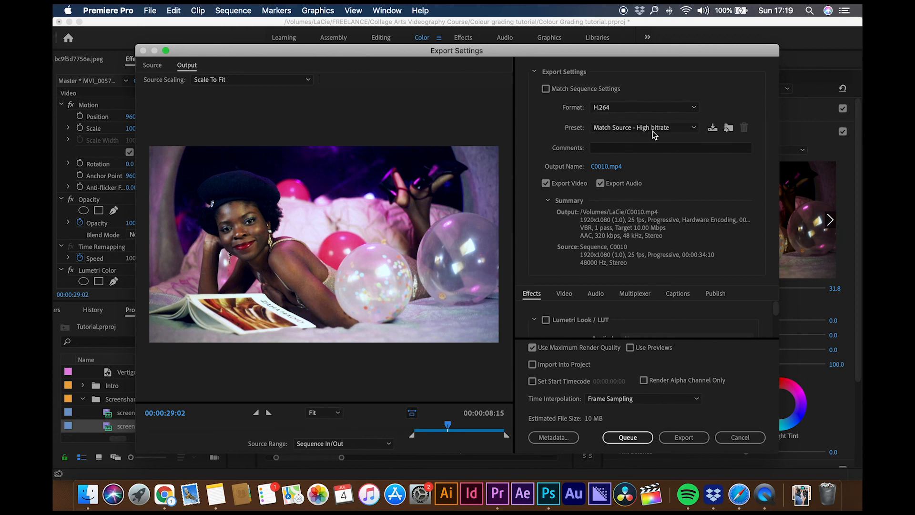
left_click(610, 167)
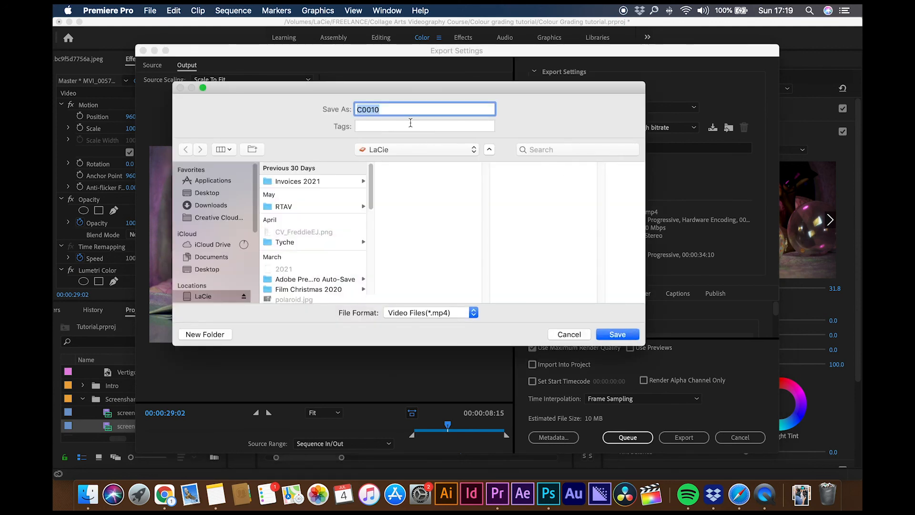
type("Colour grading")
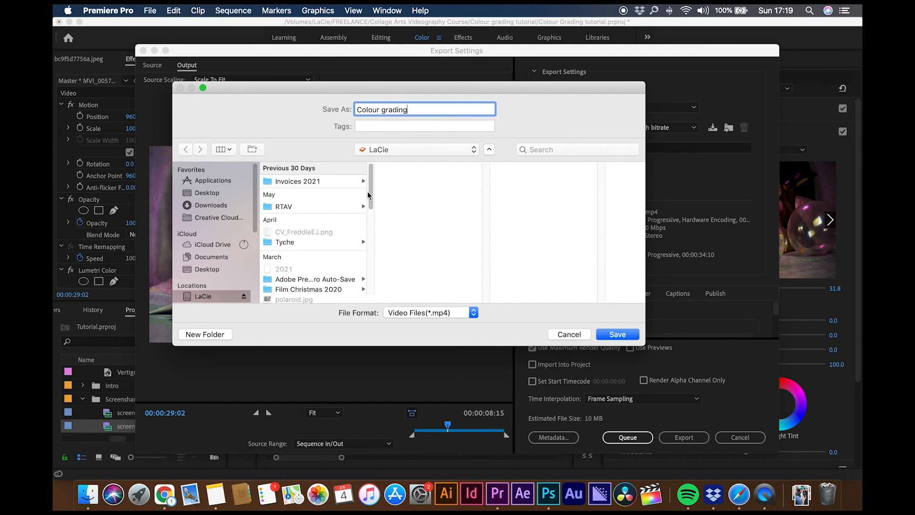
left_click(210, 269)
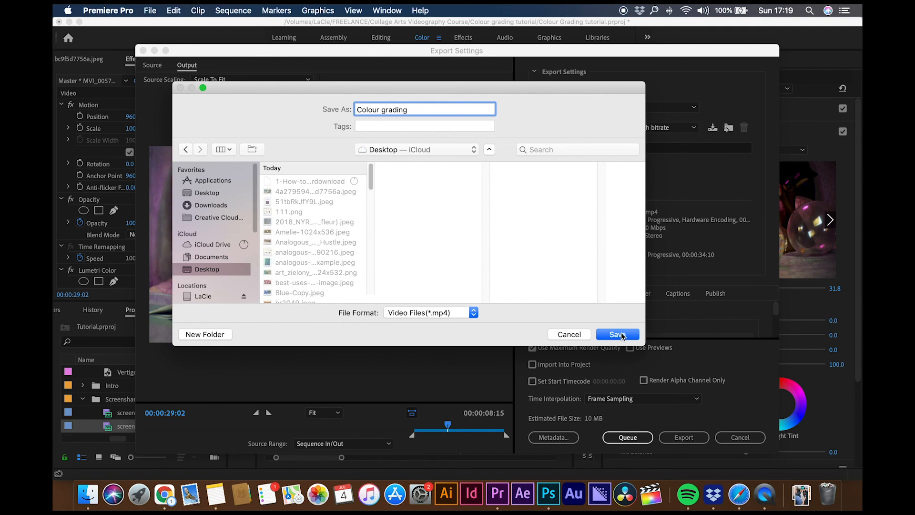
left_click(621, 333)
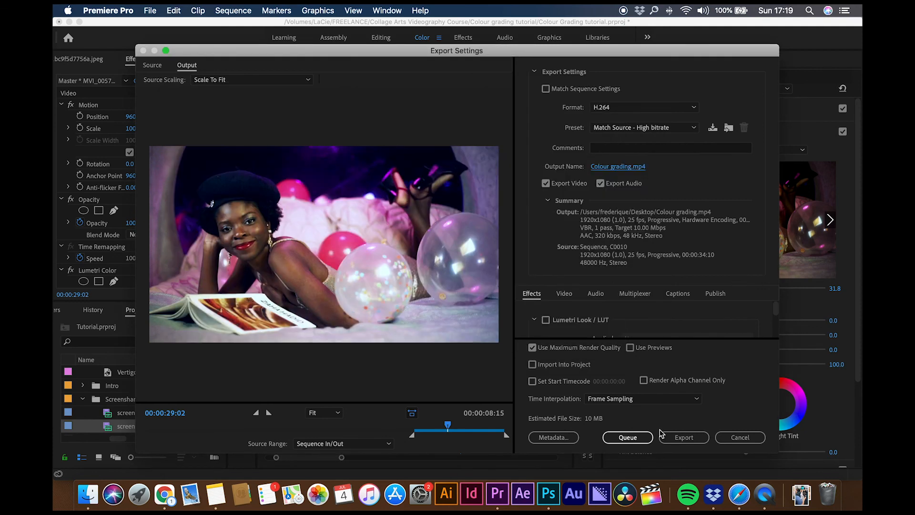
left_click(684, 439)
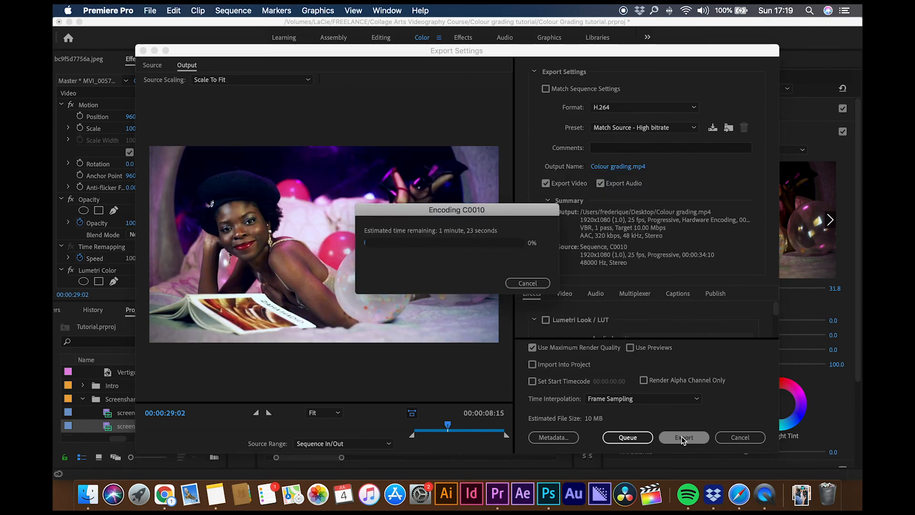